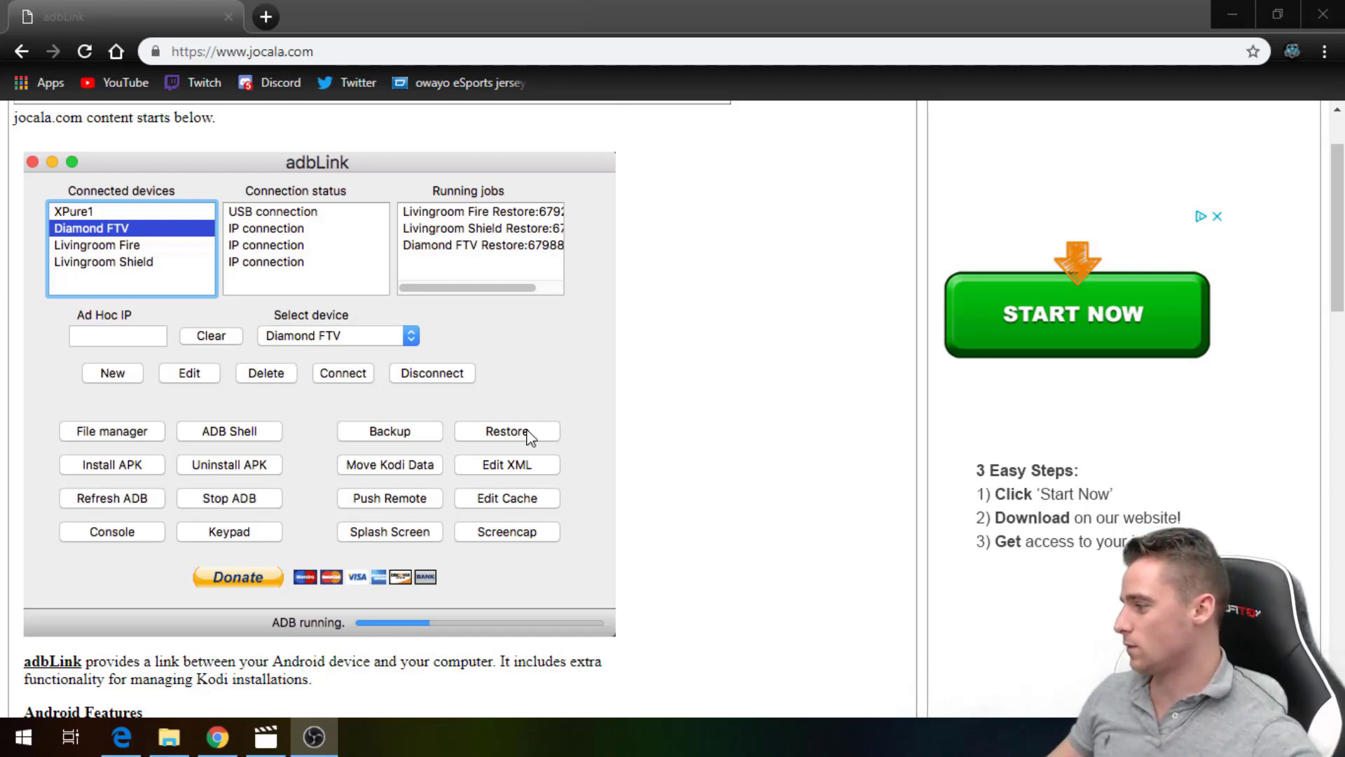
# Step: Download the adbLink 3.8 for Windows installer and show it in the Downloads folder
pyautogui.scroll(-6, 574, 427)
pyautogui.scroll(-3, 610, 413)
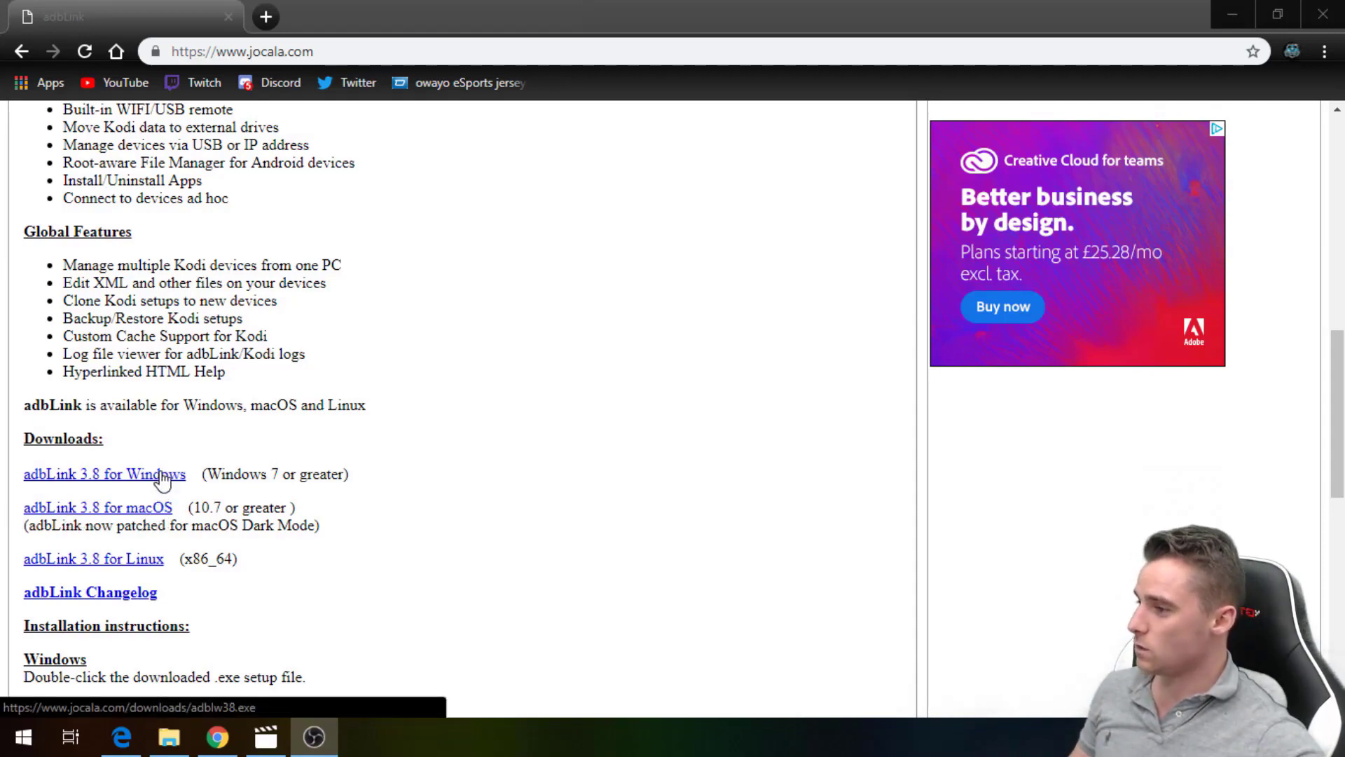
pyautogui.click(162, 479)
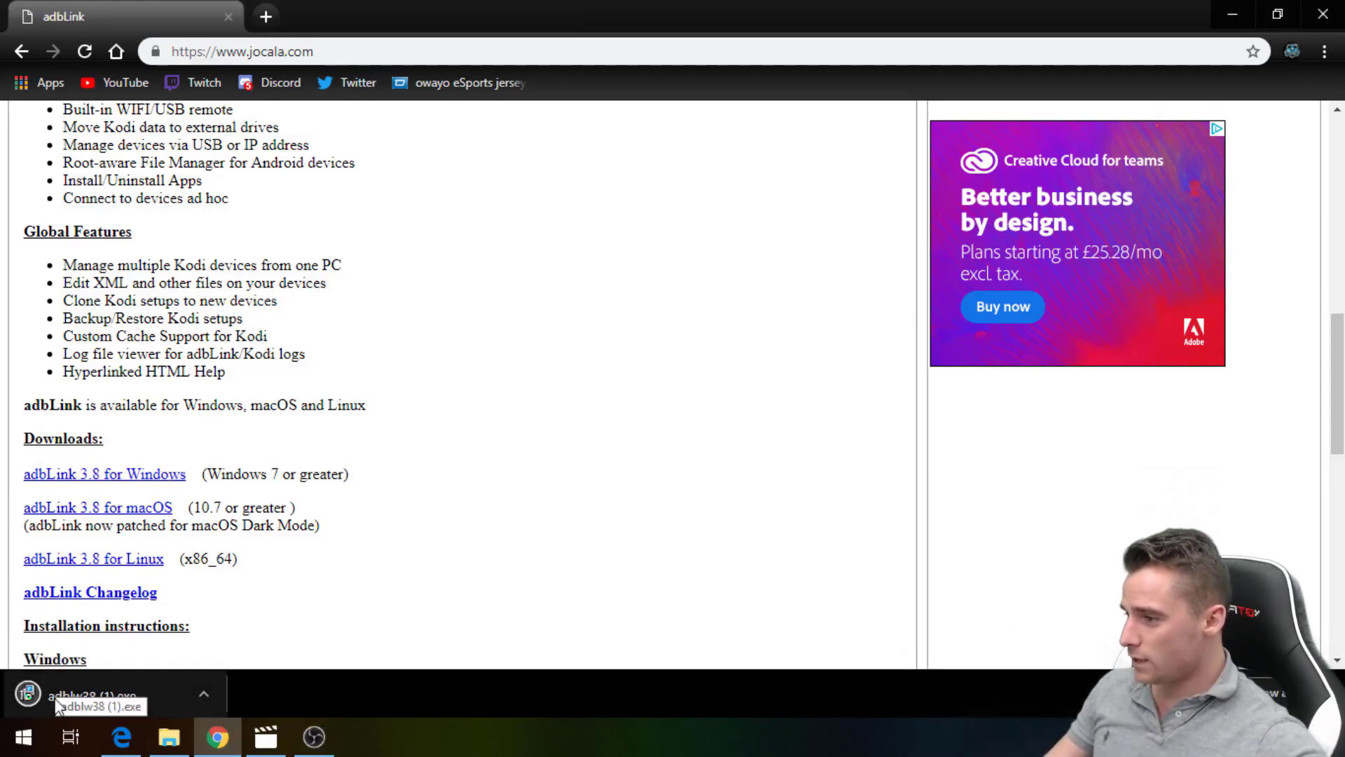
pyautogui.click(205, 693)
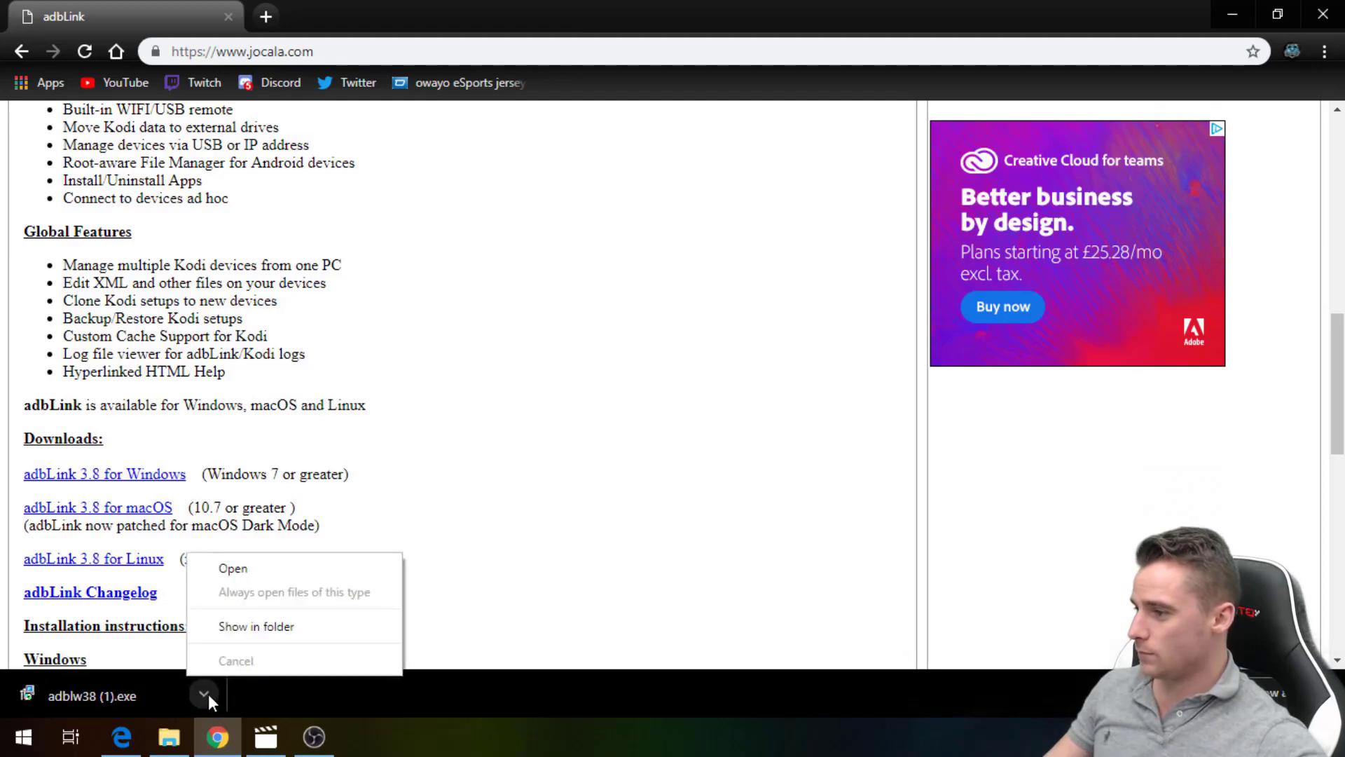
pyautogui.click(264, 631)
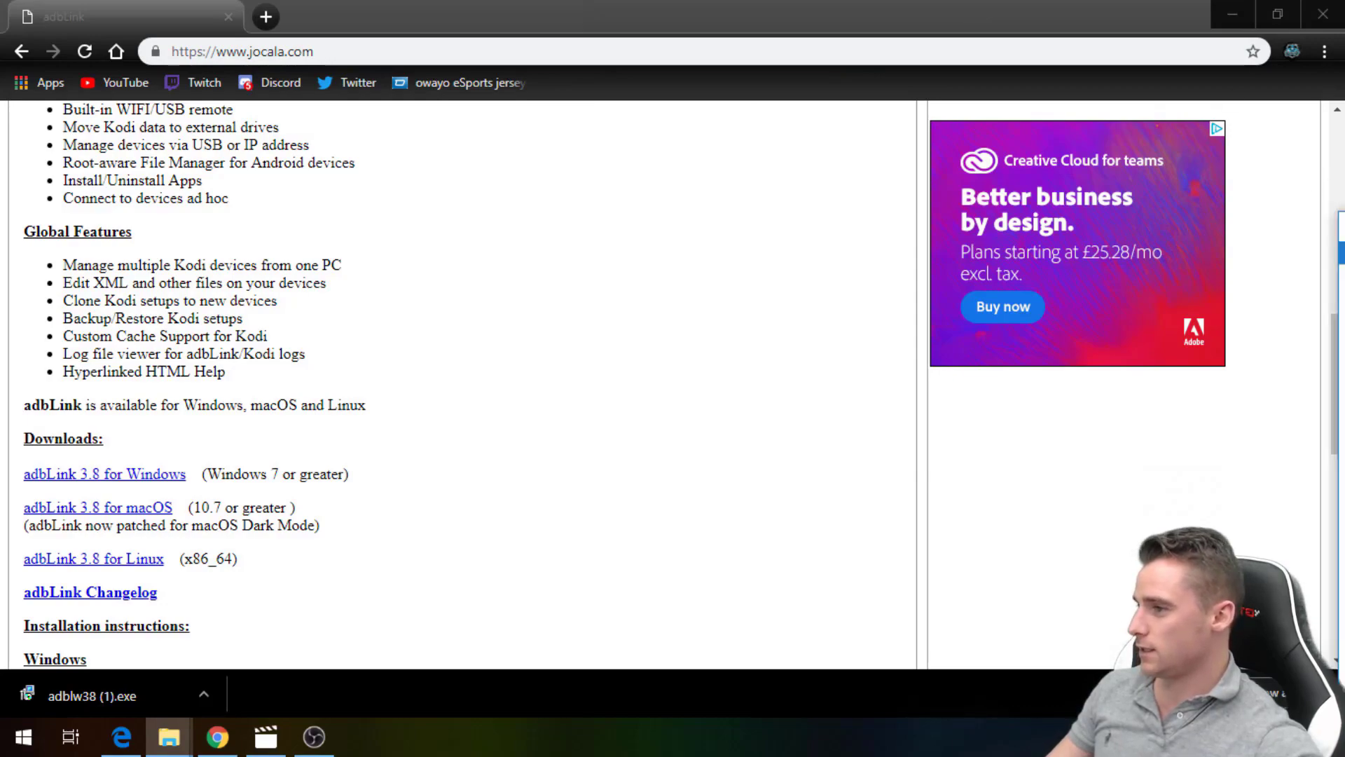
# Step: Place the adblw38 (1) installer on the desktop beside the apk folder and run it
pyautogui.click(1231, 14)
pyautogui.moveTo(266, 463); pyautogui.dragTo(669, 168)
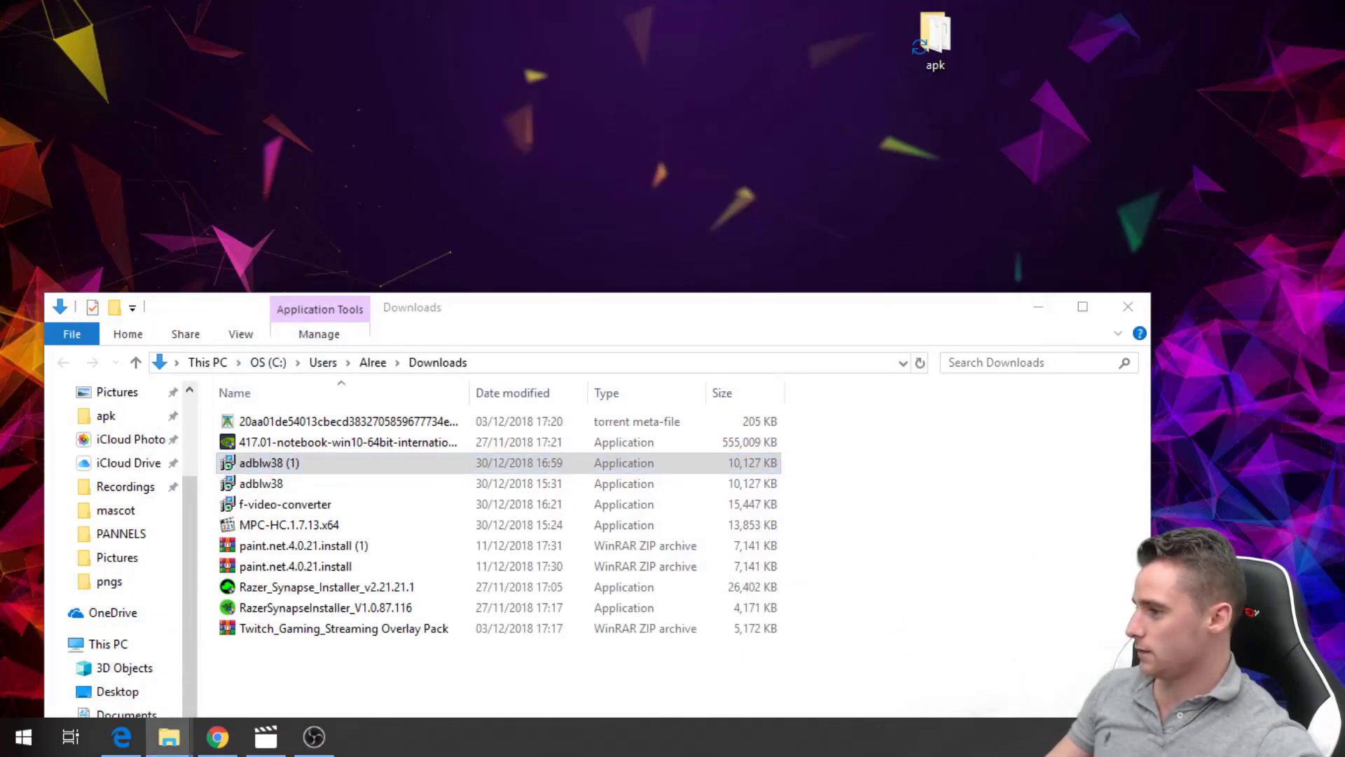
pyautogui.click(1037, 315)
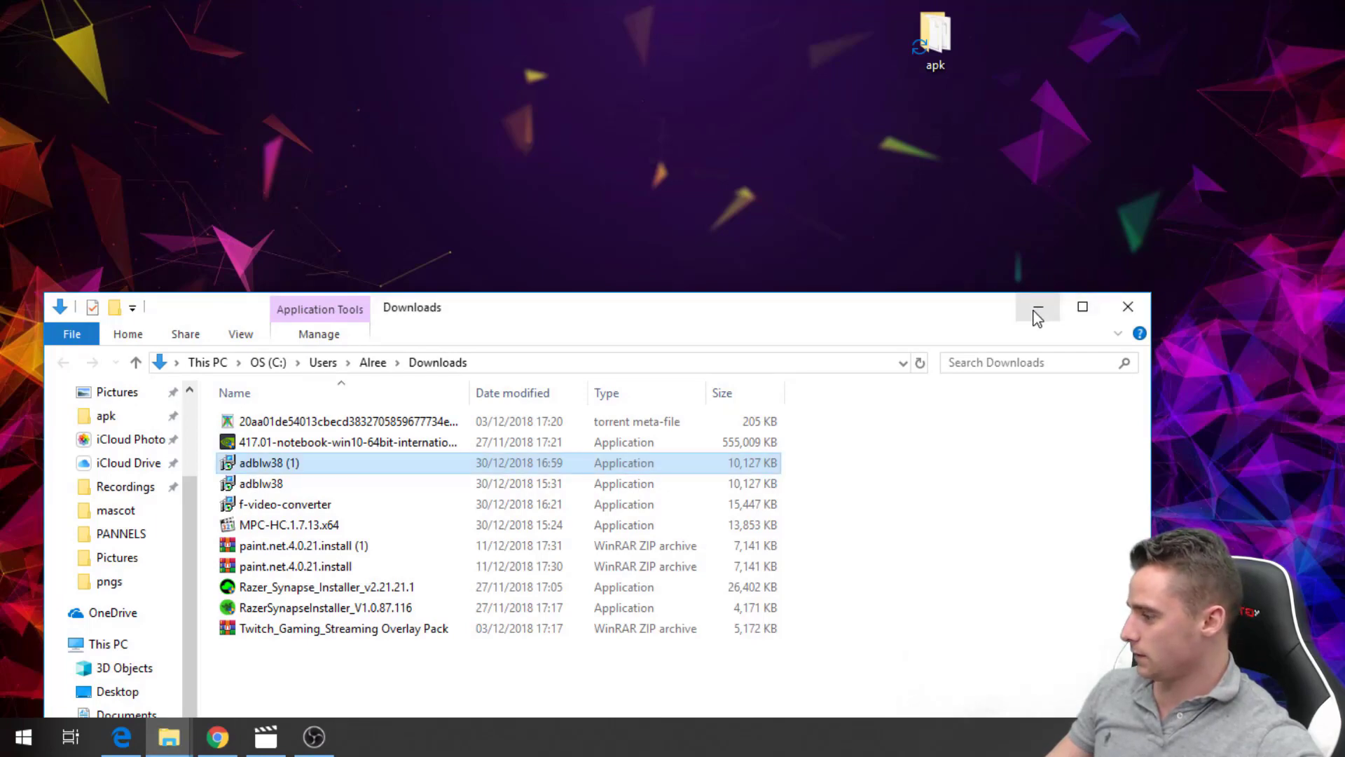
pyautogui.click(1135, 312)
pyautogui.moveTo(343, 432); pyautogui.dragTo(836, 58)
pyautogui.doubleClick(863, 51)
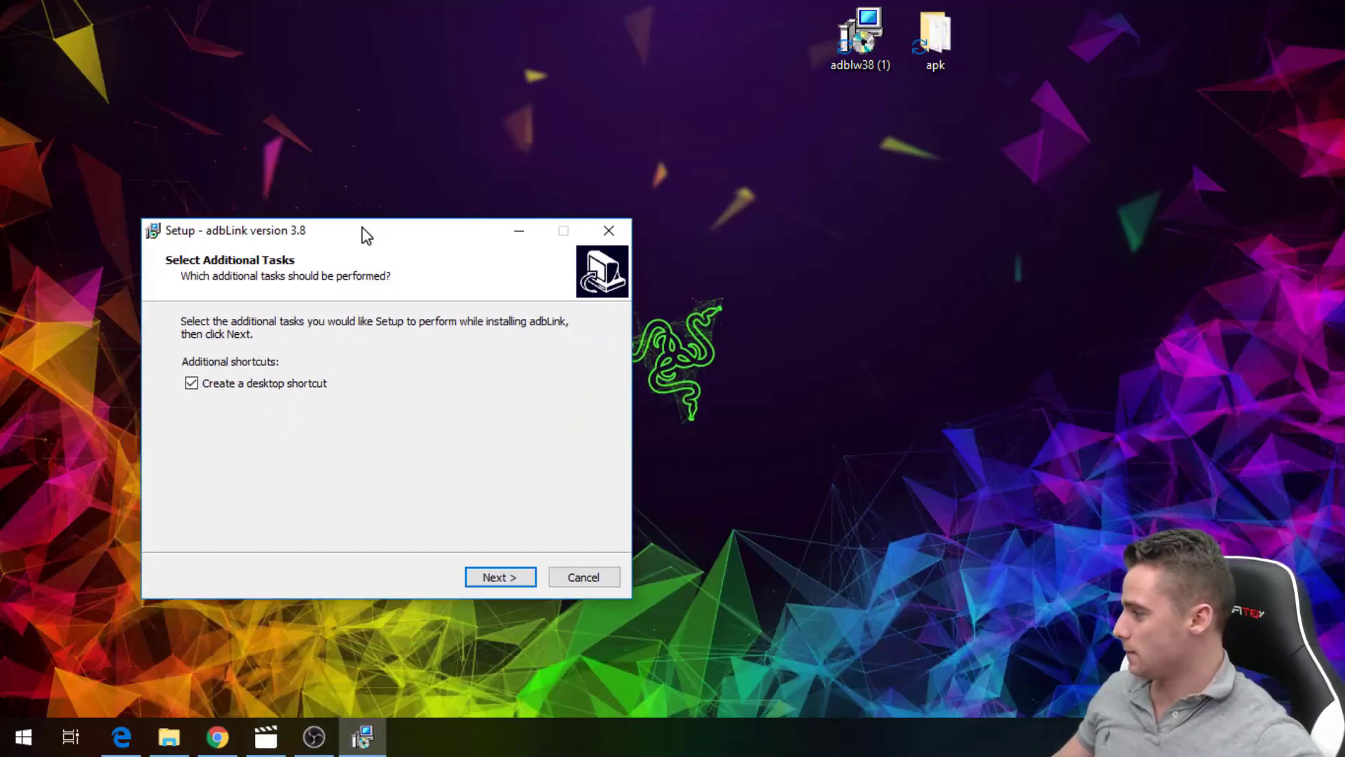
# Step: Install adbLink 3.8 with a desktop shortcut, moving past the setup information page
pyautogui.click(499, 576)
pyautogui.click(500, 578)
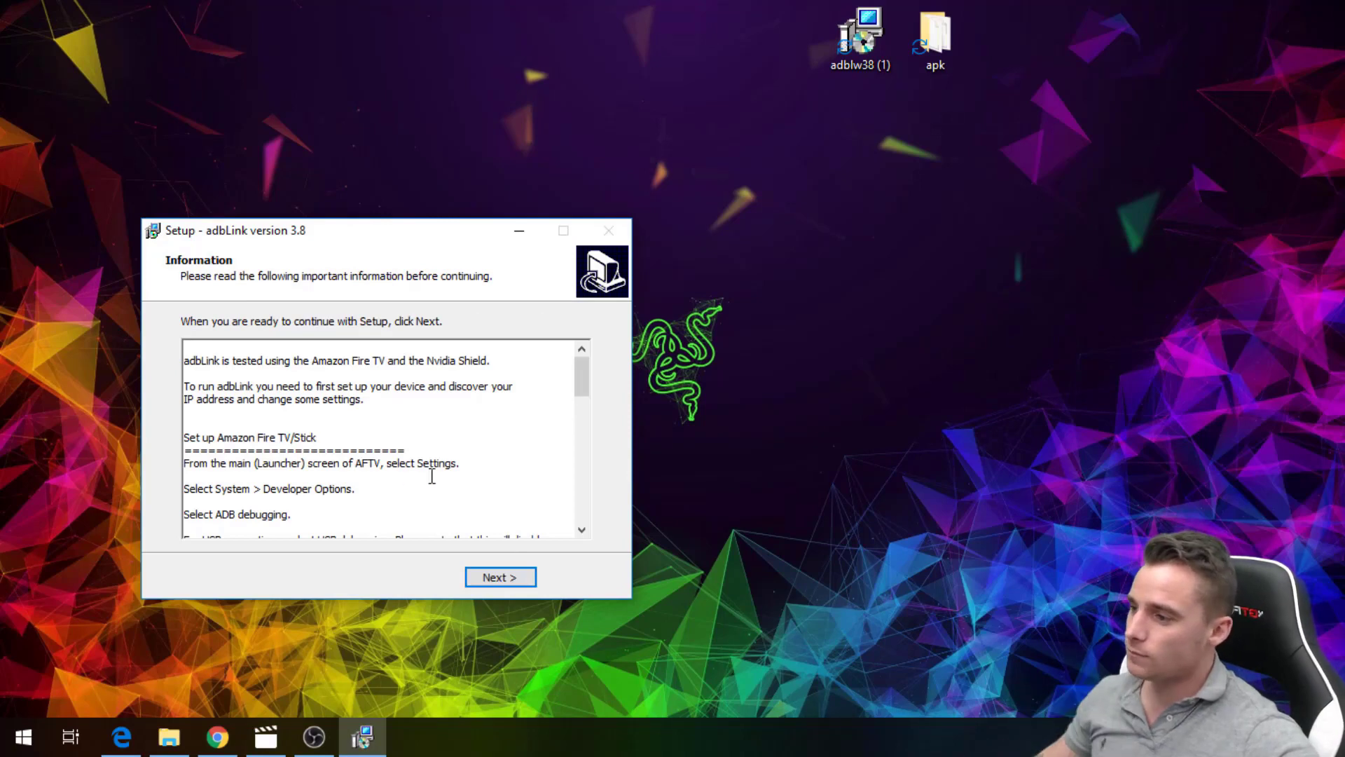
pyautogui.click(502, 582)
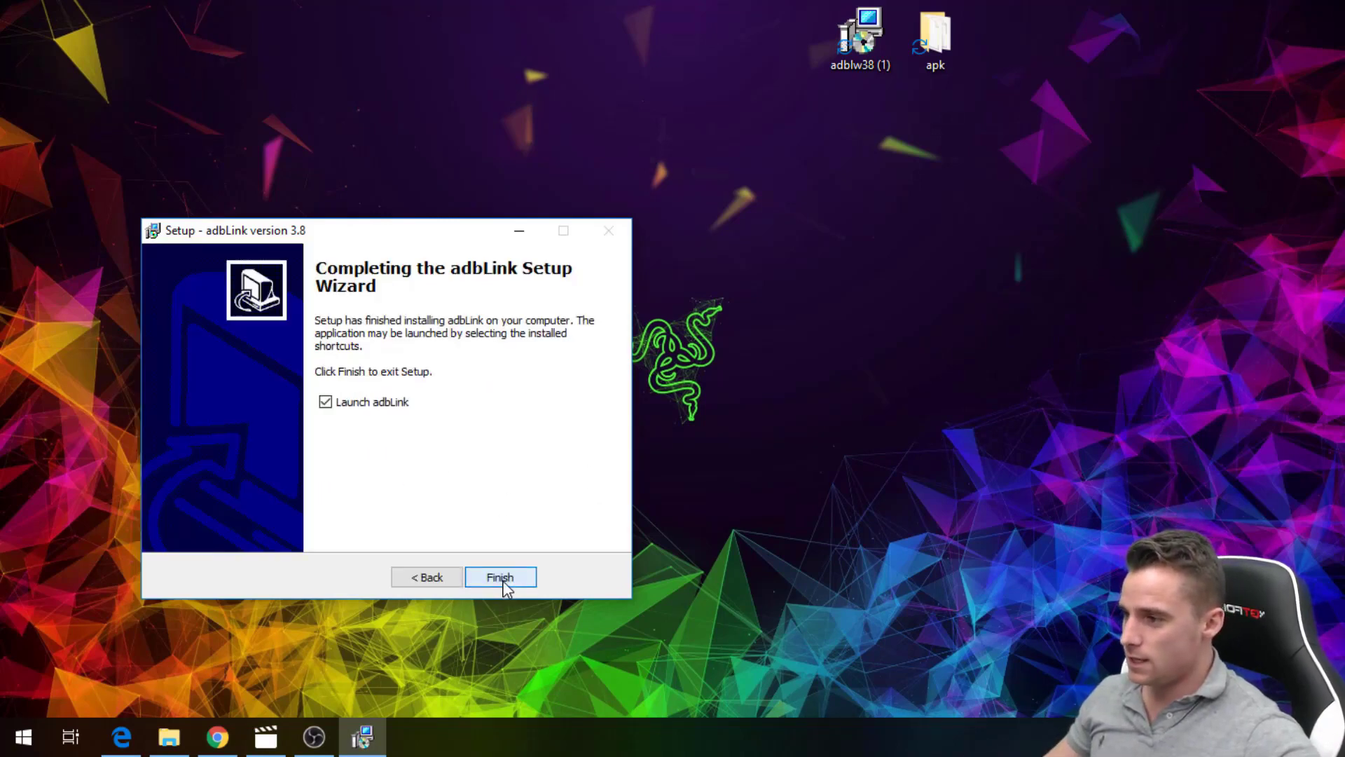
# Step: Finish setup so adbLink launches, and open the Device Record editor
pyautogui.click(501, 578)
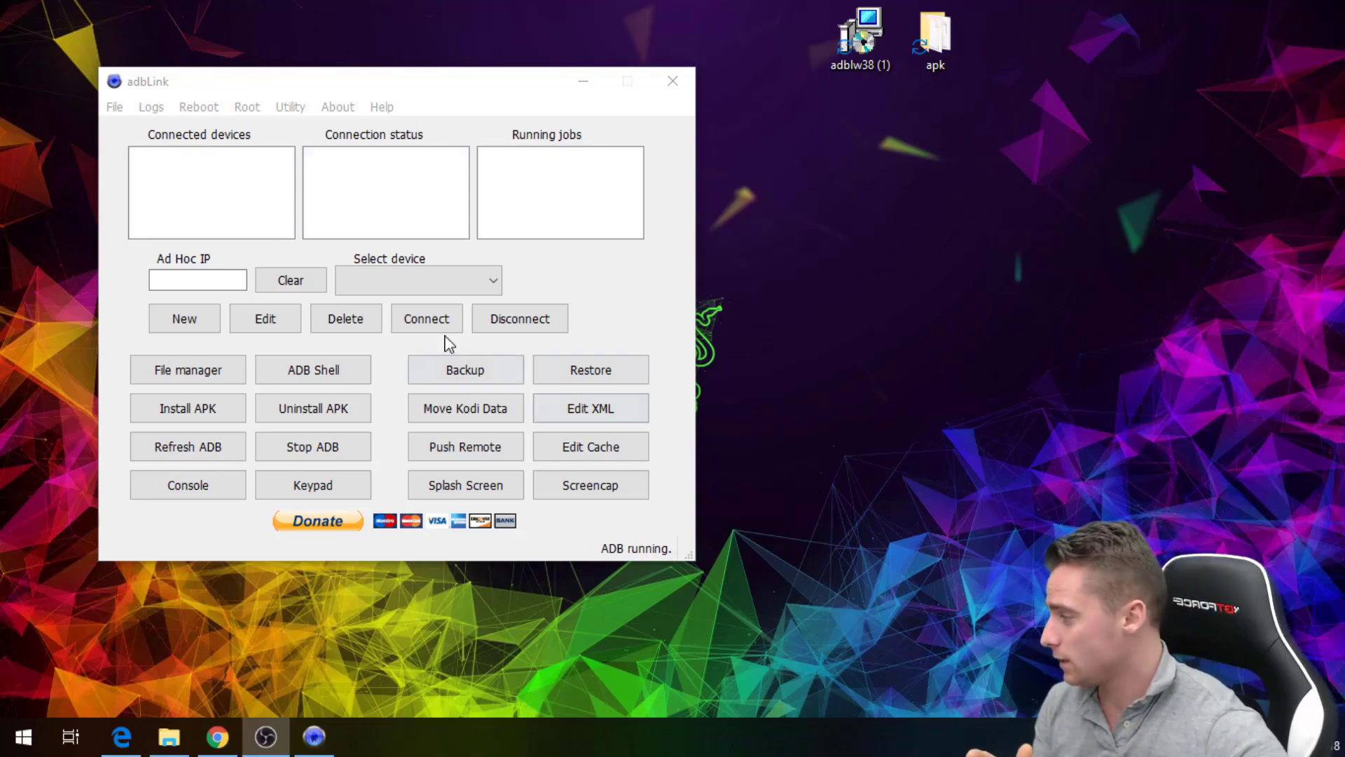
pyautogui.click(265, 319)
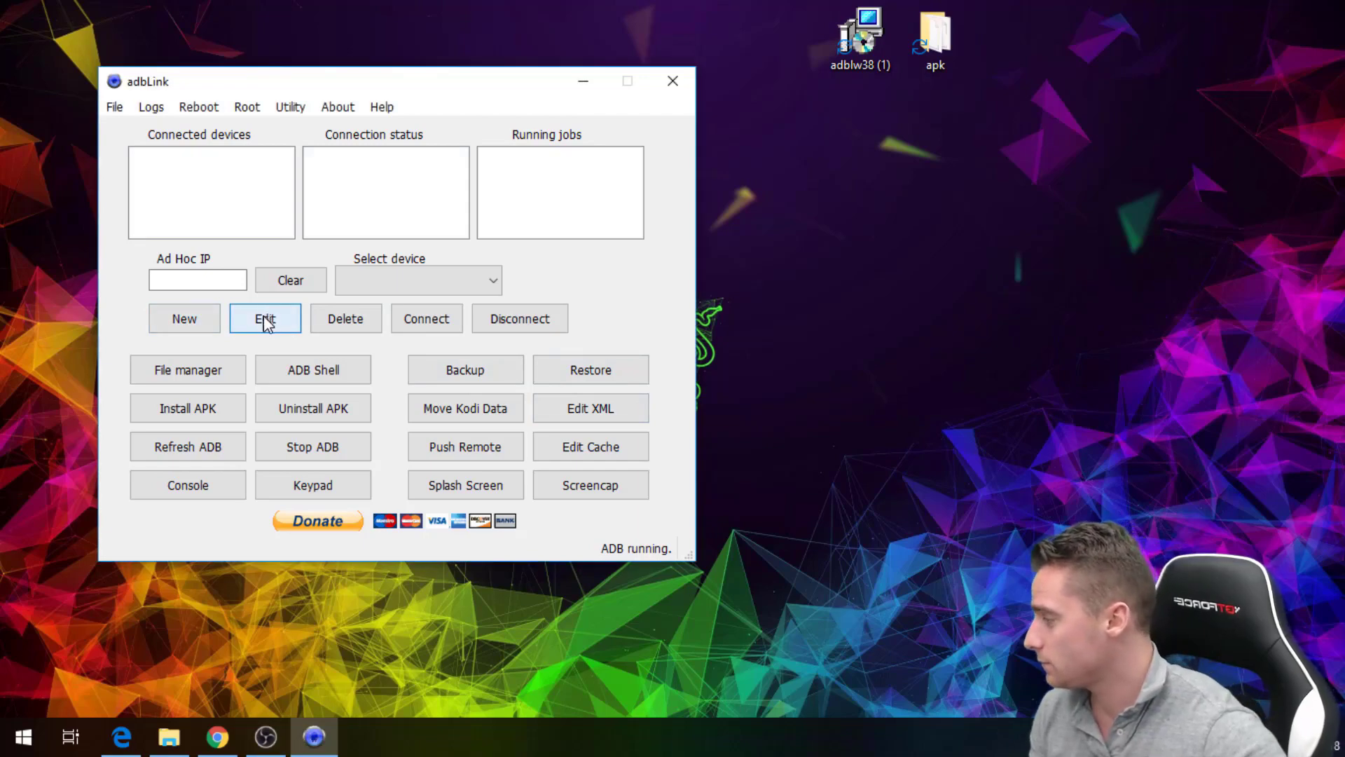
pyautogui.click(265, 319)
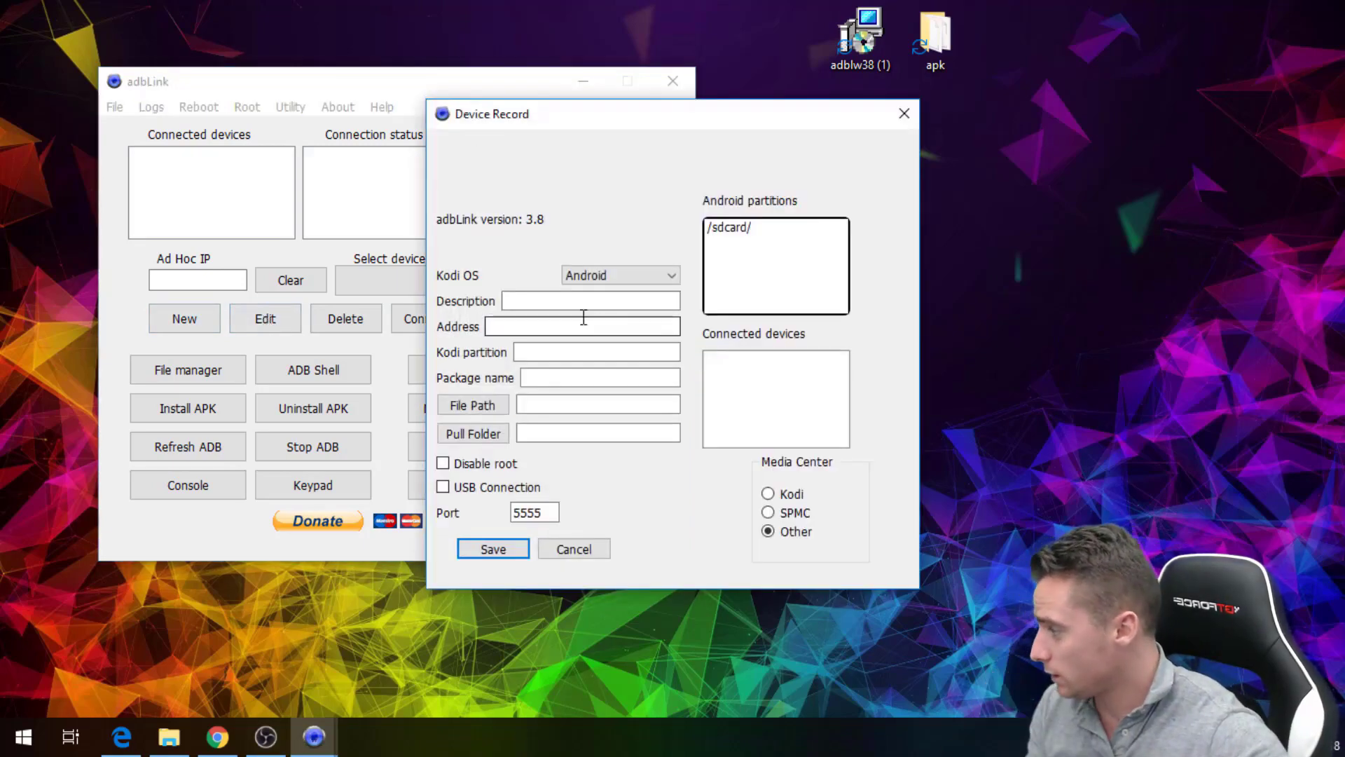
pyautogui.moveTo(615, 119); pyautogui.dragTo(546, 140)
# Step: Enter description FIRE TV, Kodi partition GD and package name GDAS
pyautogui.click(545, 317)
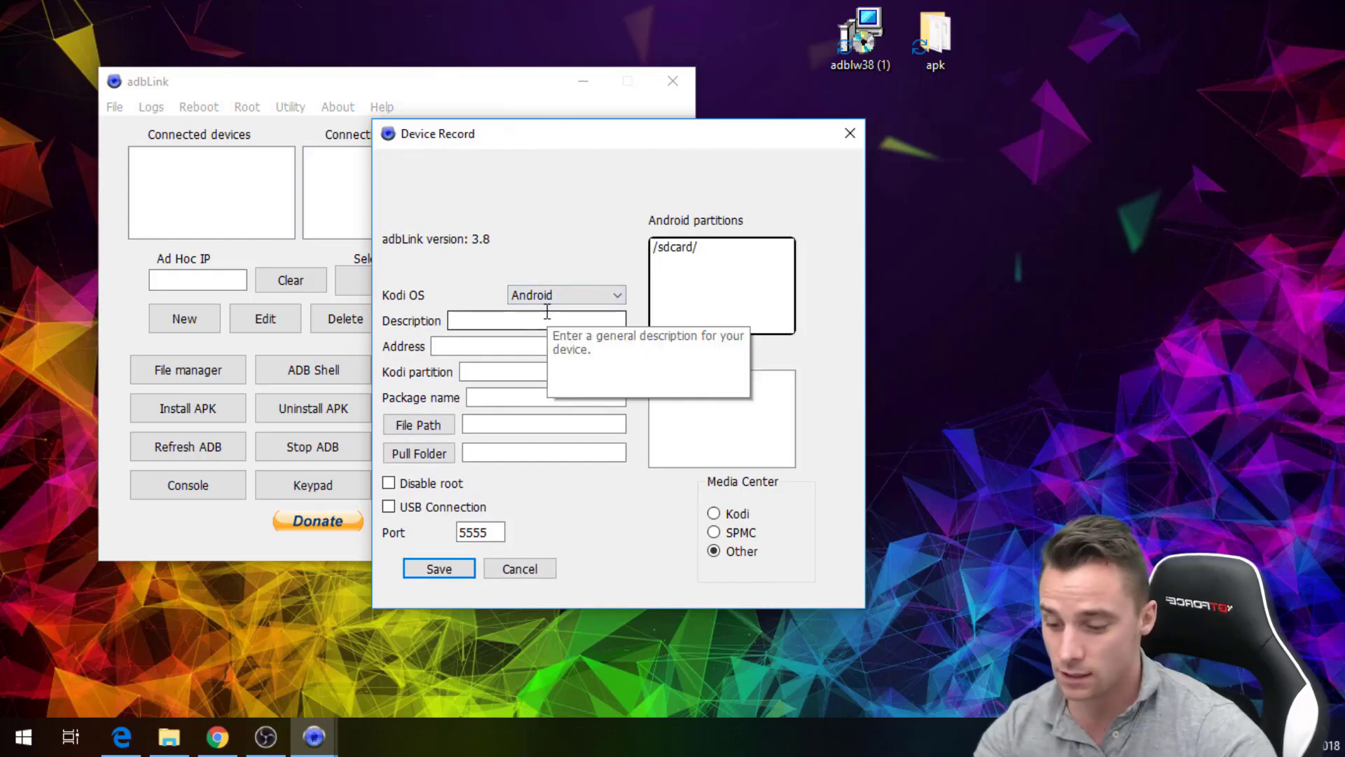
pyautogui.write('FIRE')
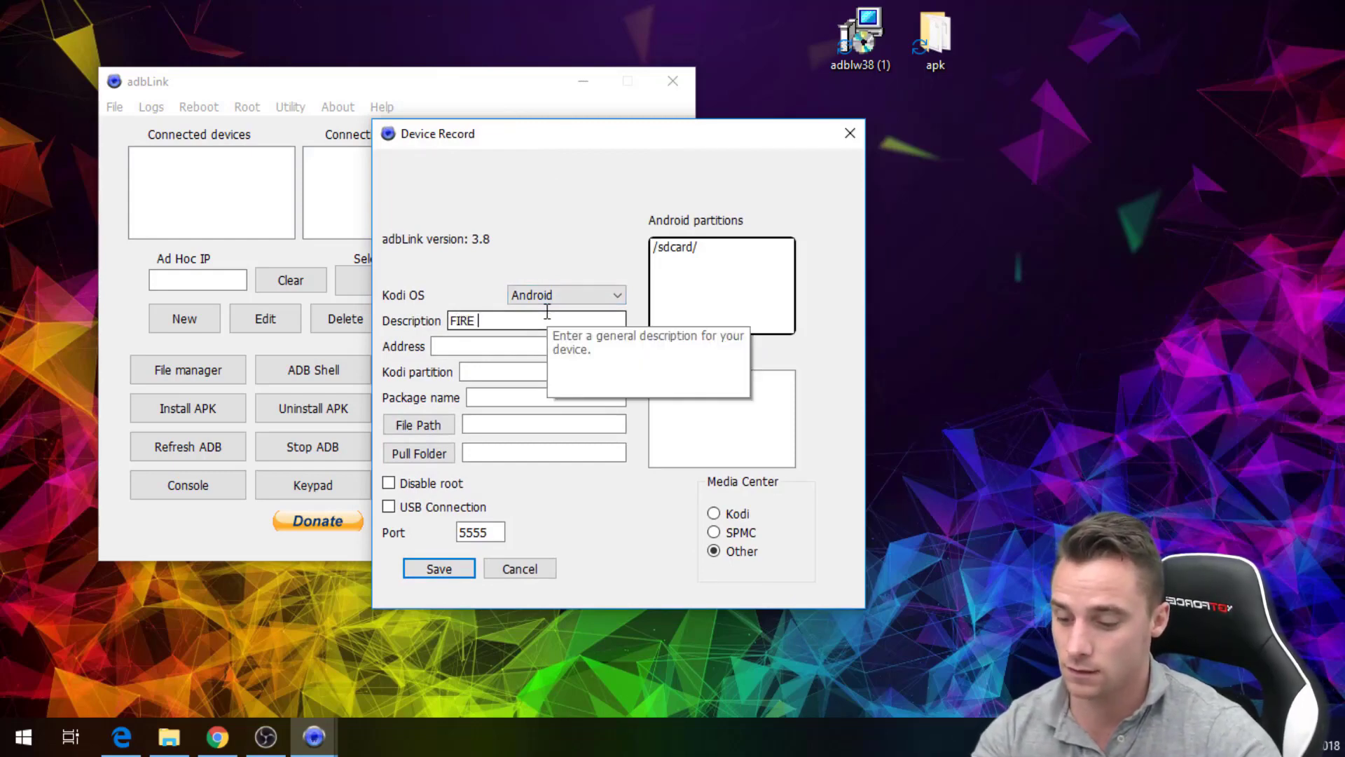
pyautogui.write(' TV')
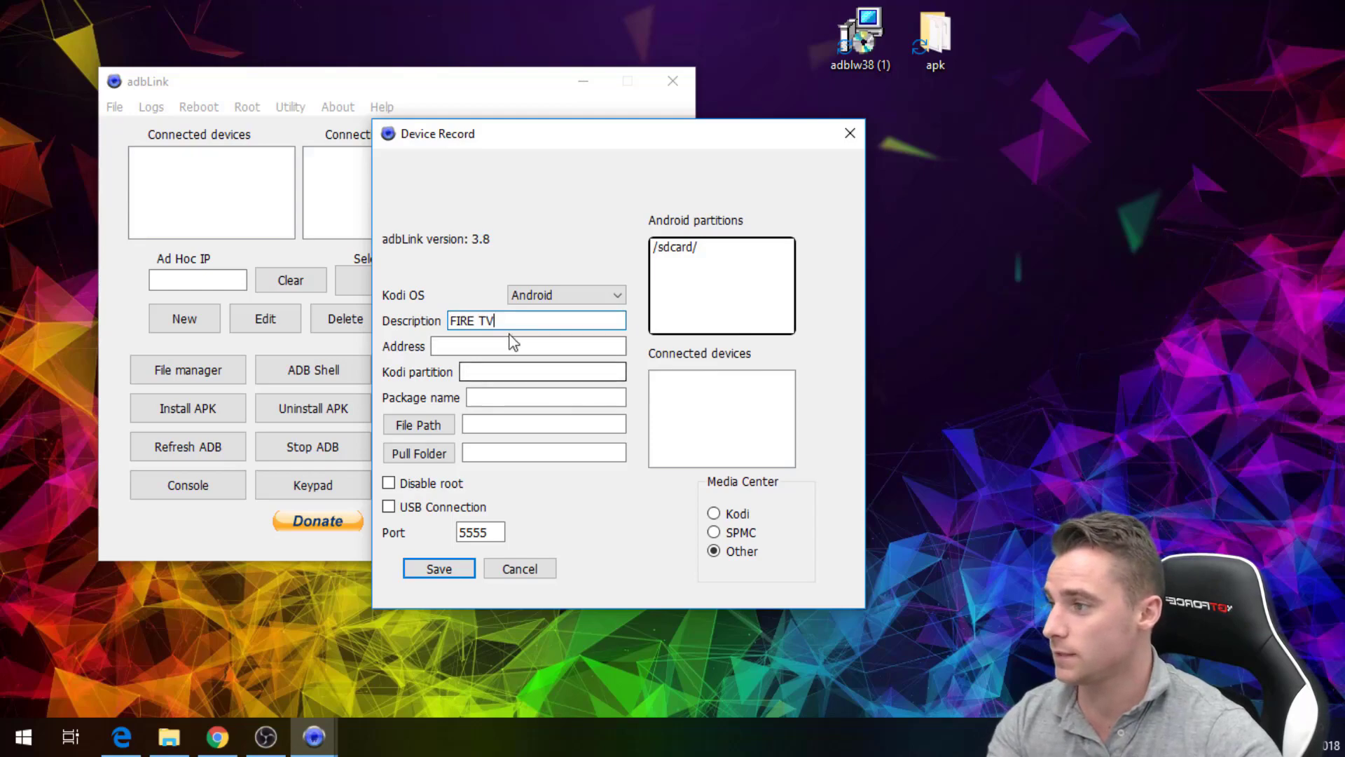
pyautogui.click(516, 369)
pyautogui.write('GD')
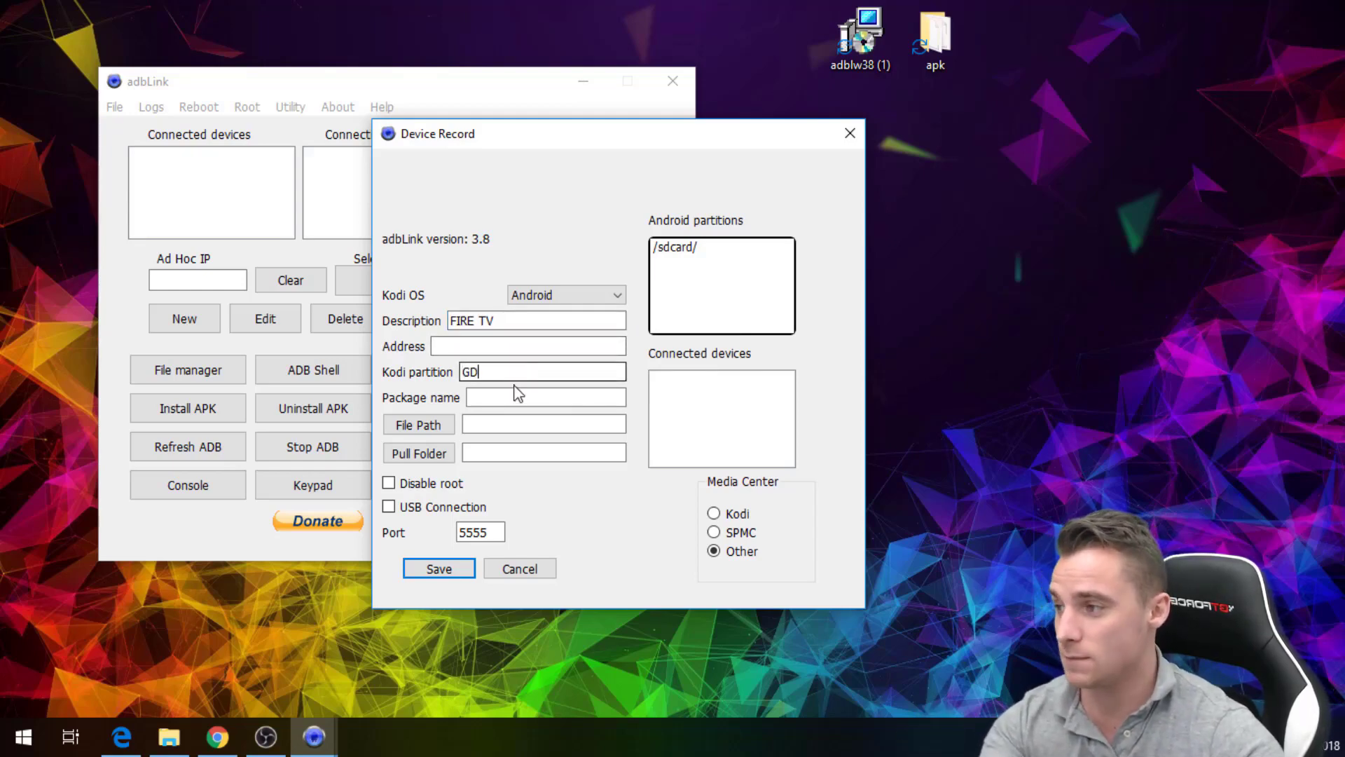
pyautogui.click(517, 396)
pyautogui.write('GDAS')
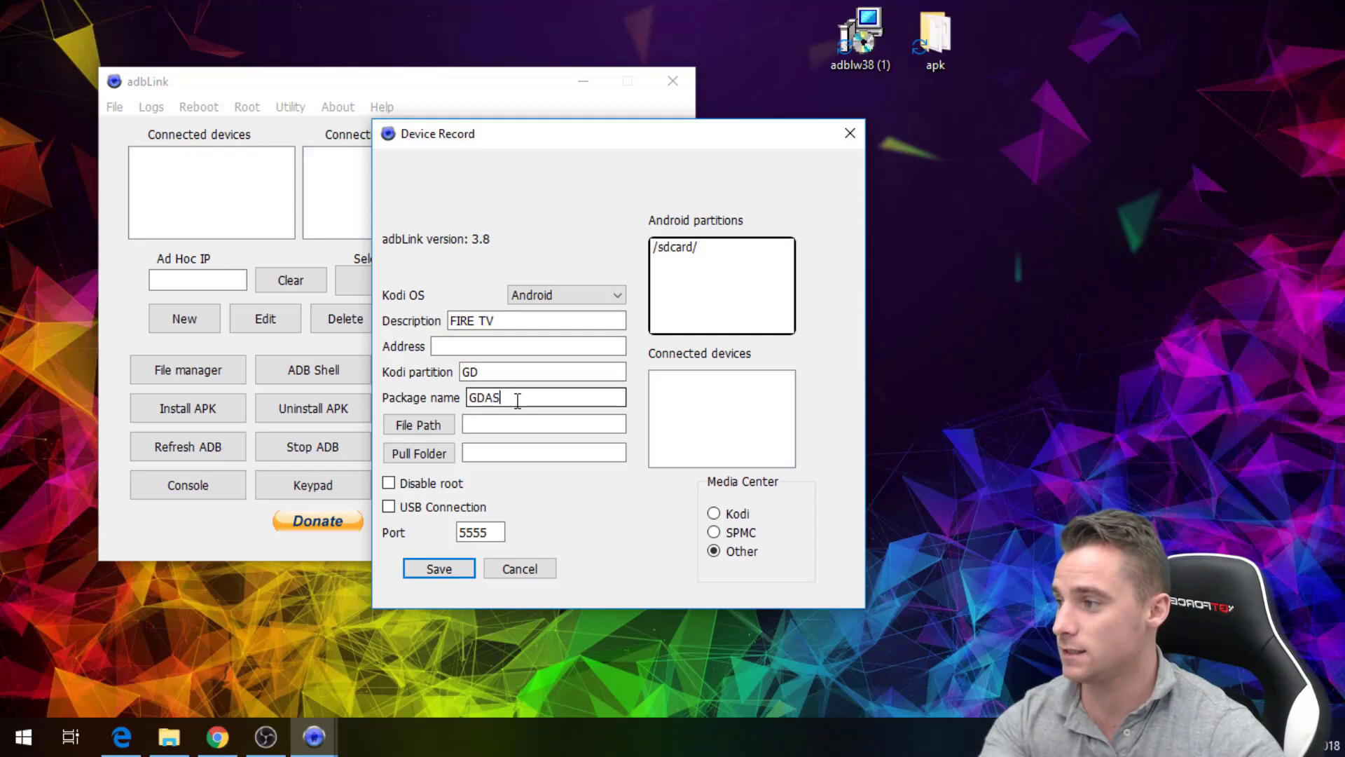
# Step: Set the device record's File Path to the Desktop\Firestick\apk folder
pyautogui.click(445, 430)
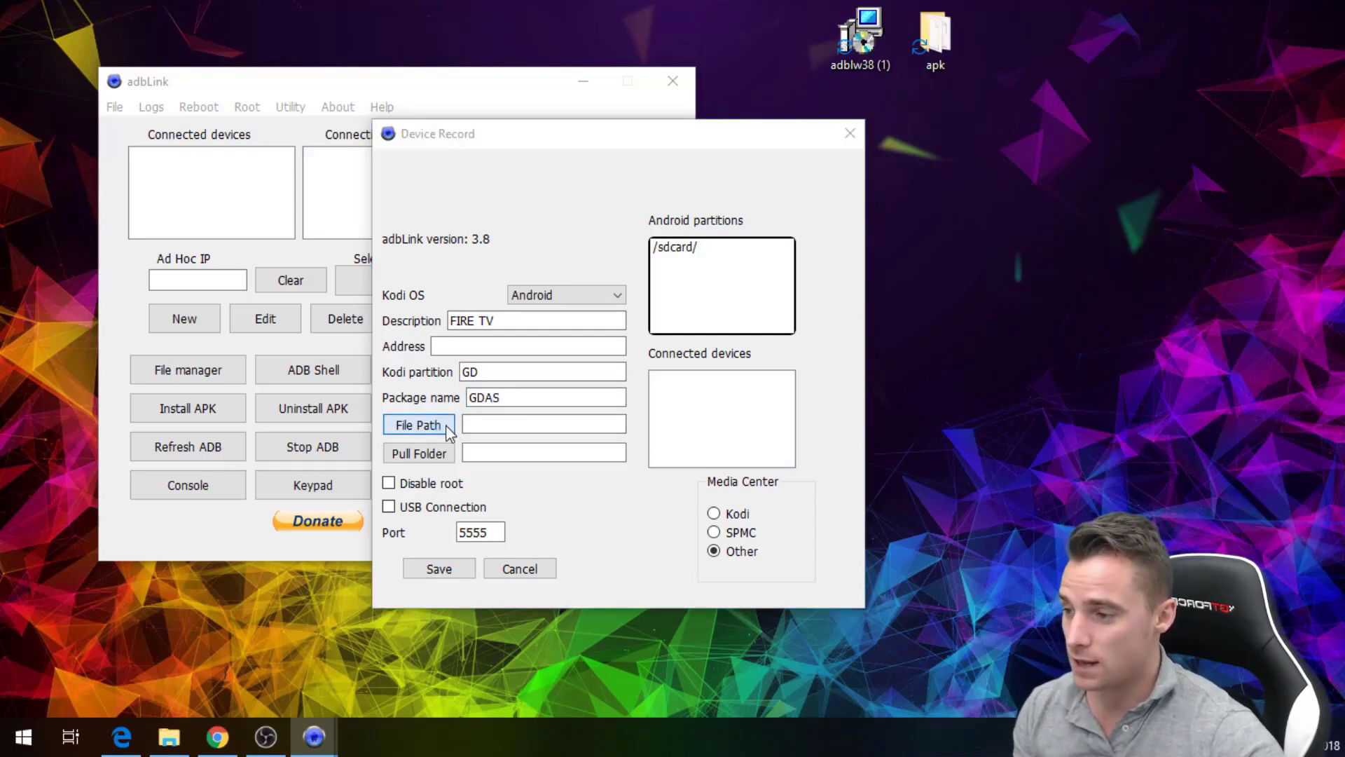
pyautogui.scroll(2, 515, 372)
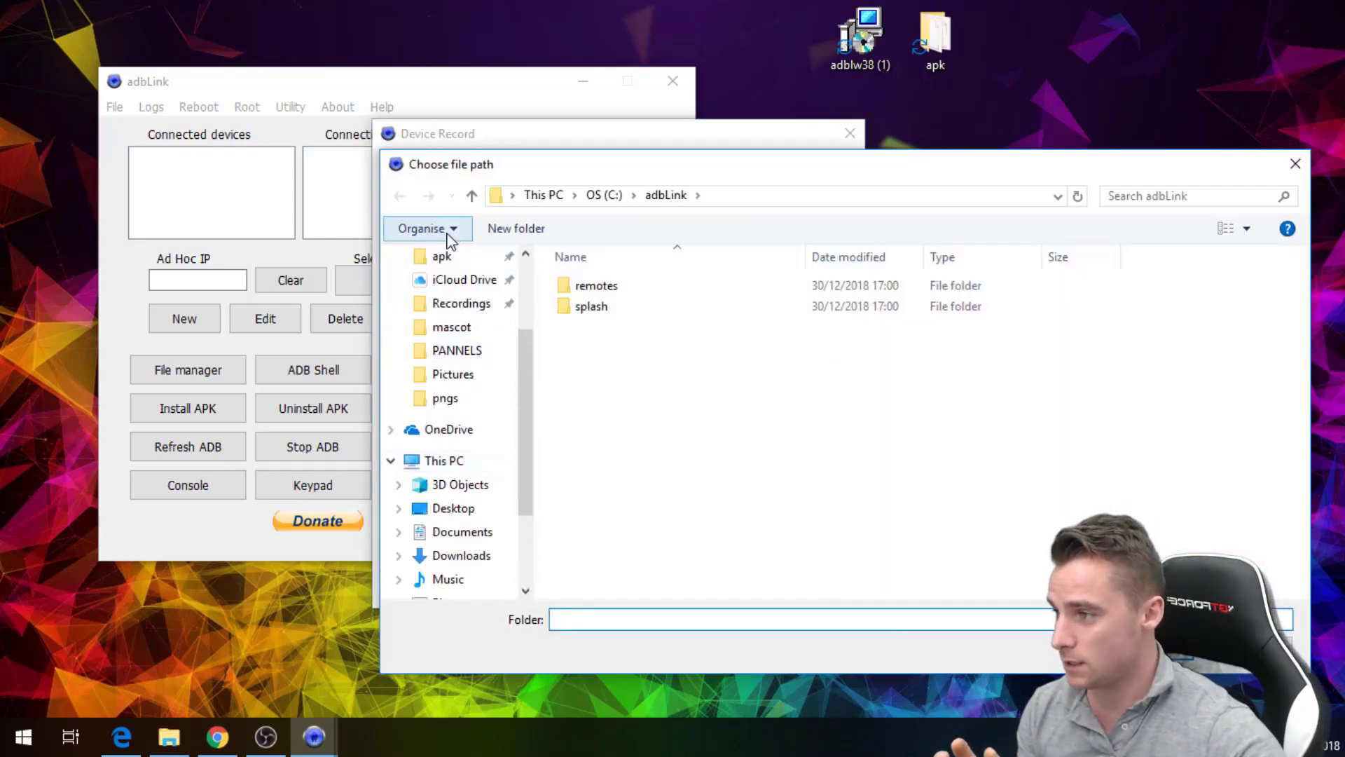
pyautogui.doubleClick(936, 36)
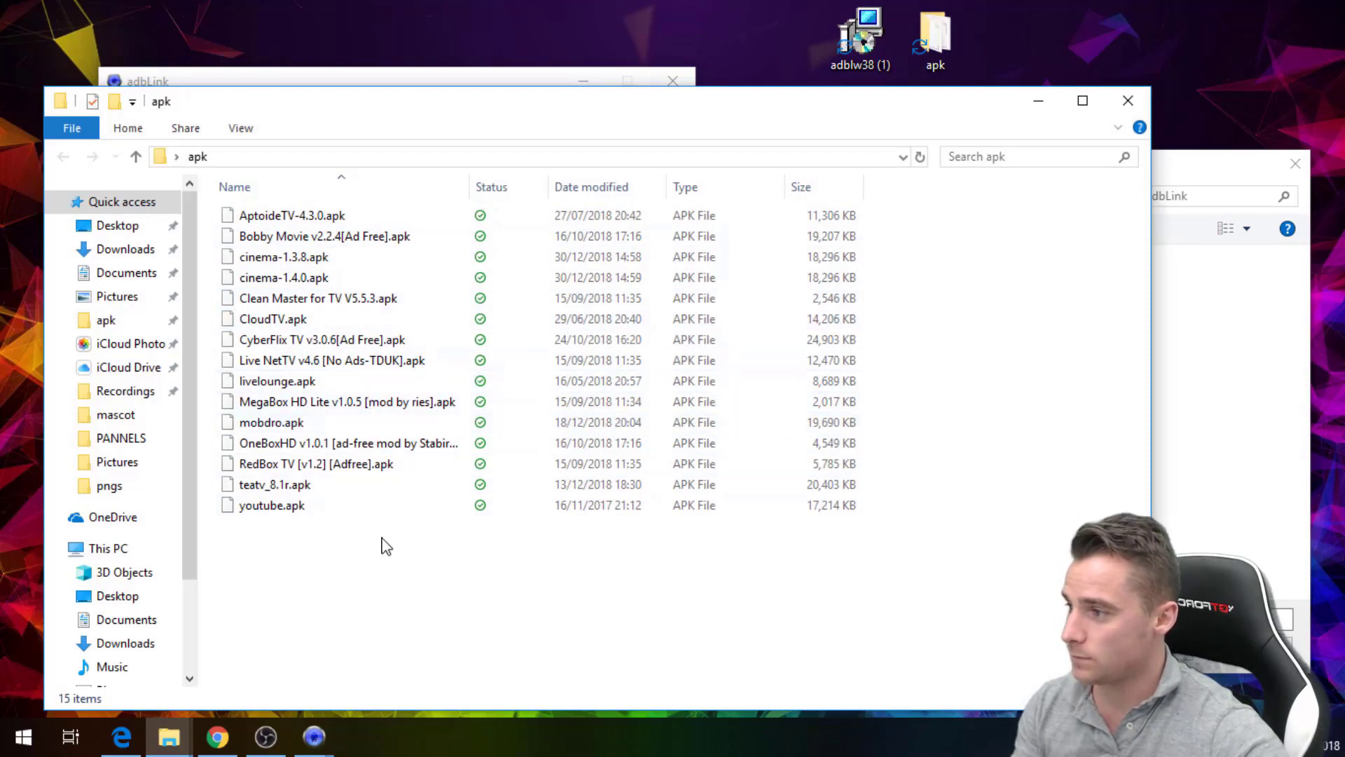
pyautogui.moveTo(450, 578); pyautogui.dragTo(304, 213)
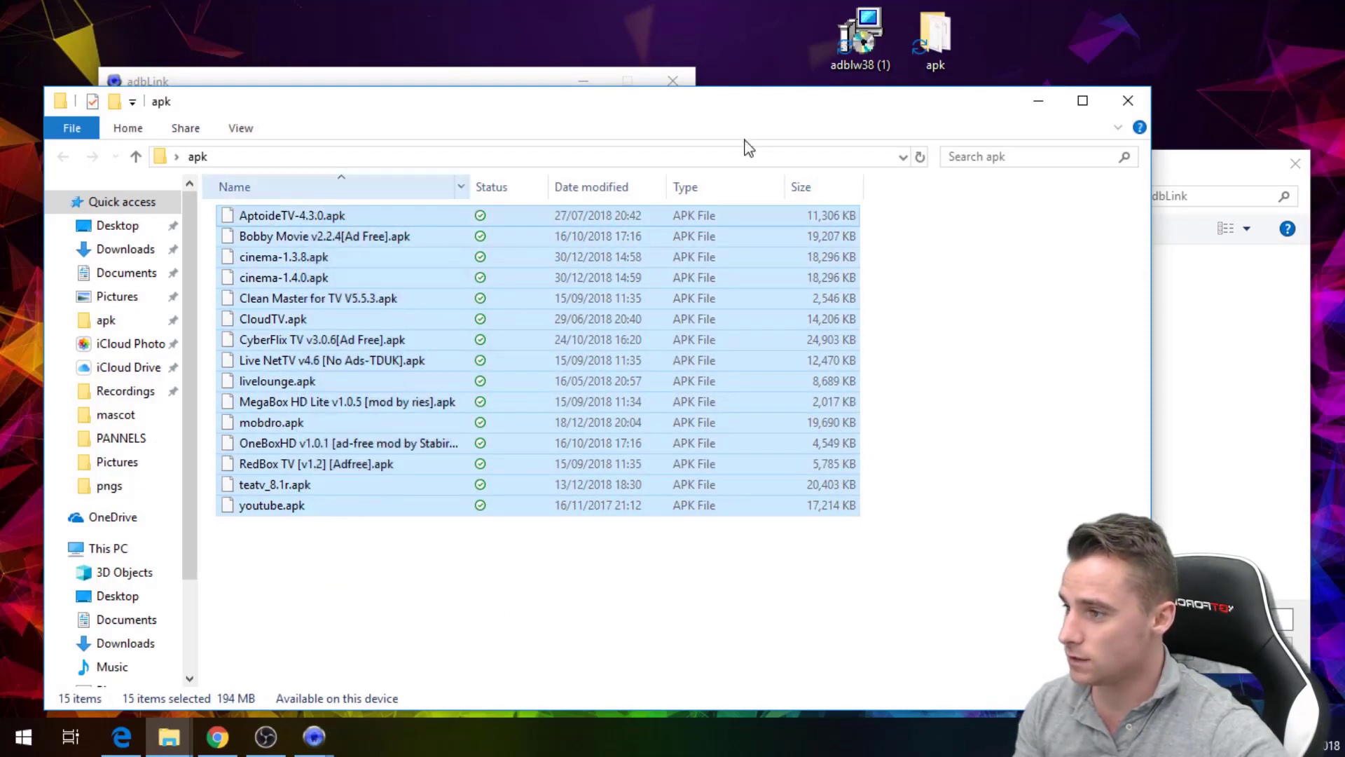
pyautogui.click(1128, 101)
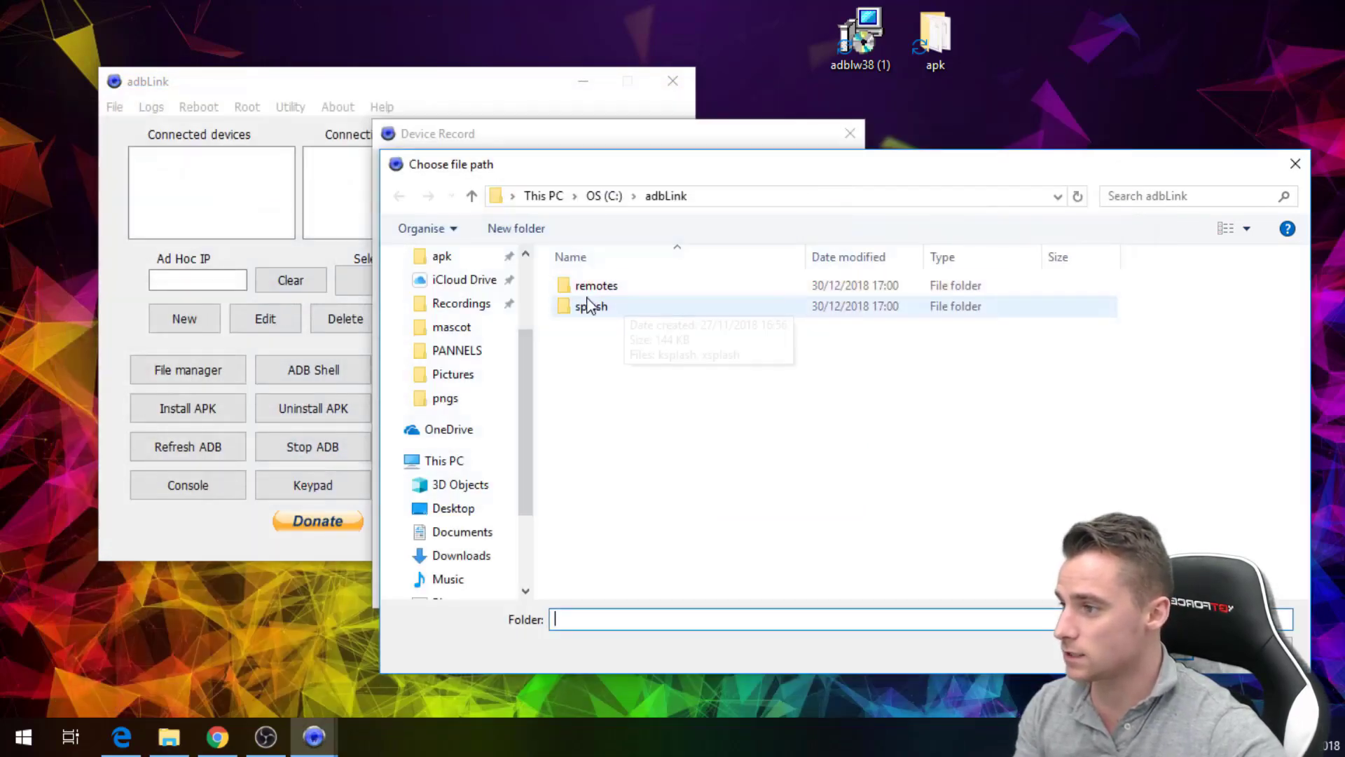
pyautogui.click(443, 256)
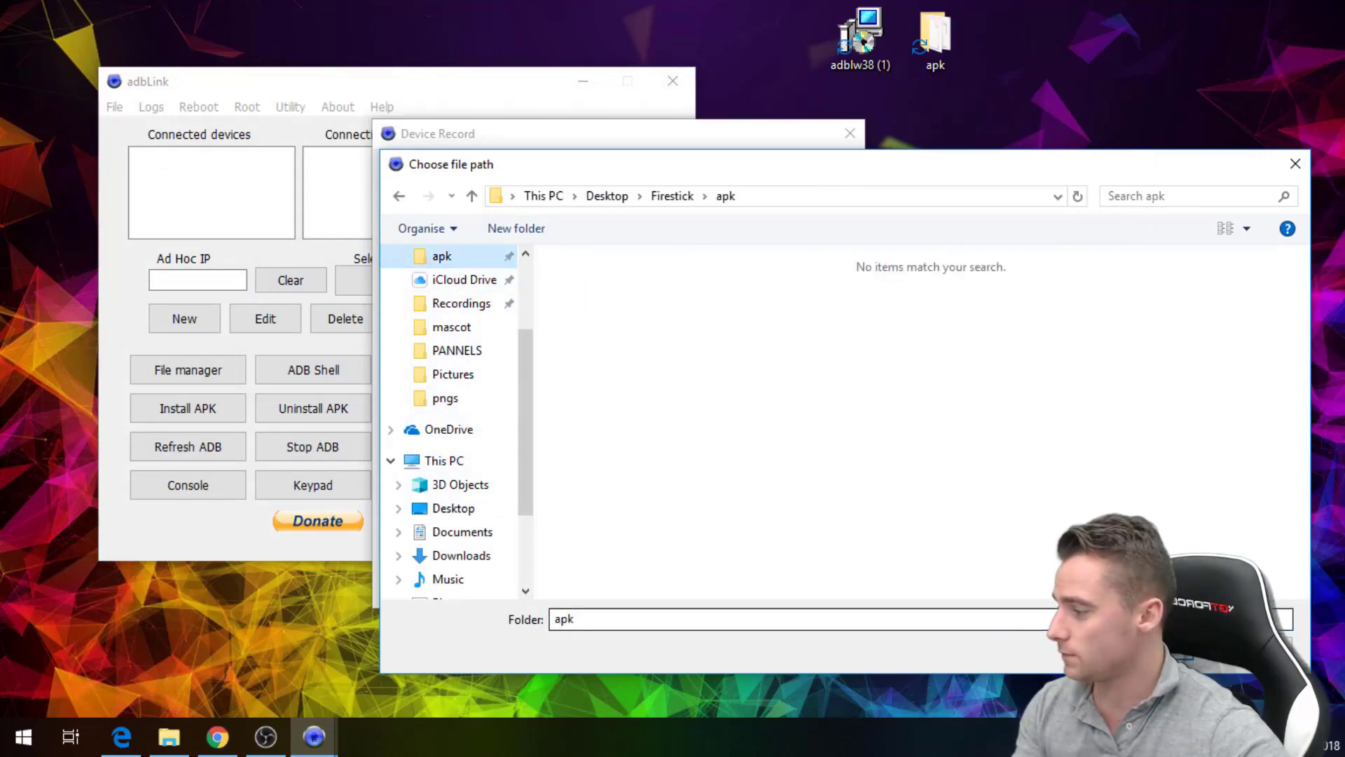
pyautogui.click(1149, 653)
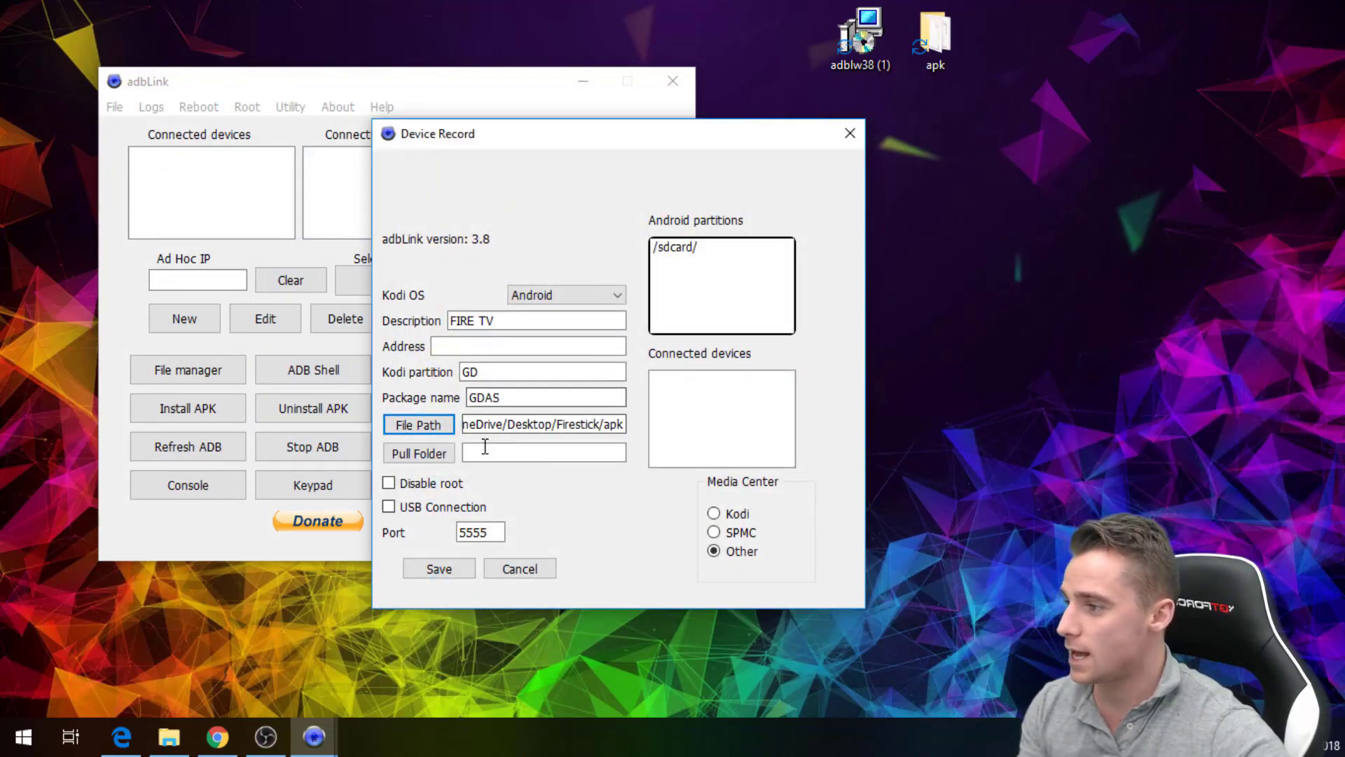
# Step: Set the Pull Folder to the same Firestick apk folder
pyautogui.click(443, 457)
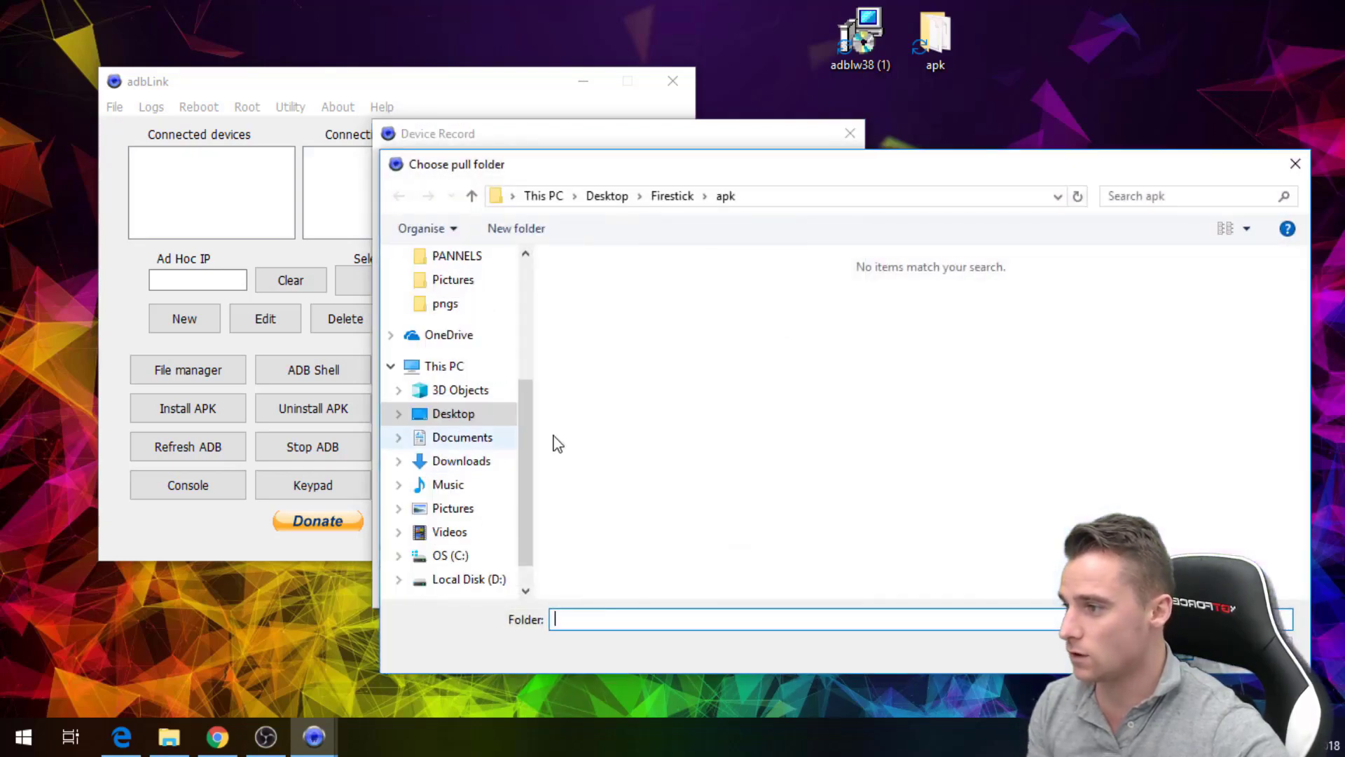
pyautogui.scroll(2, 515, 389)
pyautogui.scroll(1, 514, 390)
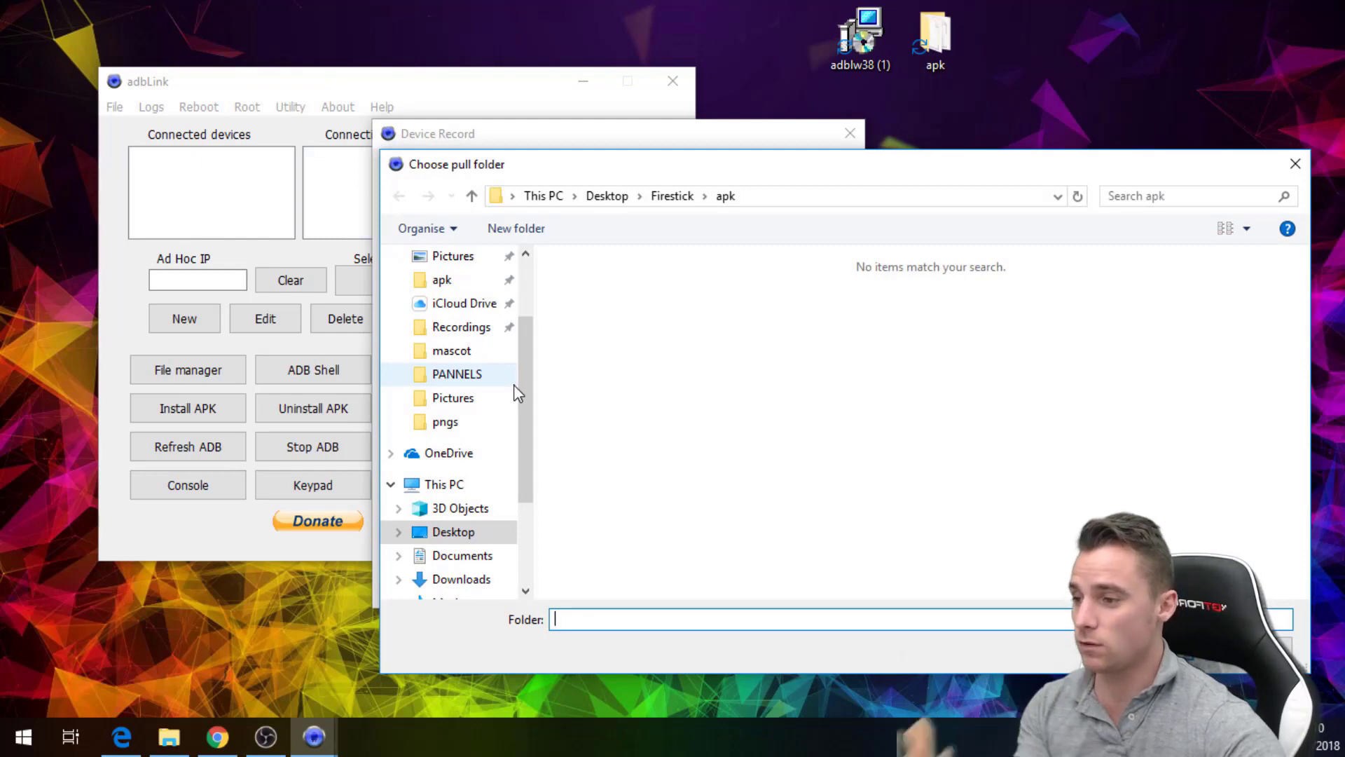
pyautogui.click(442, 279)
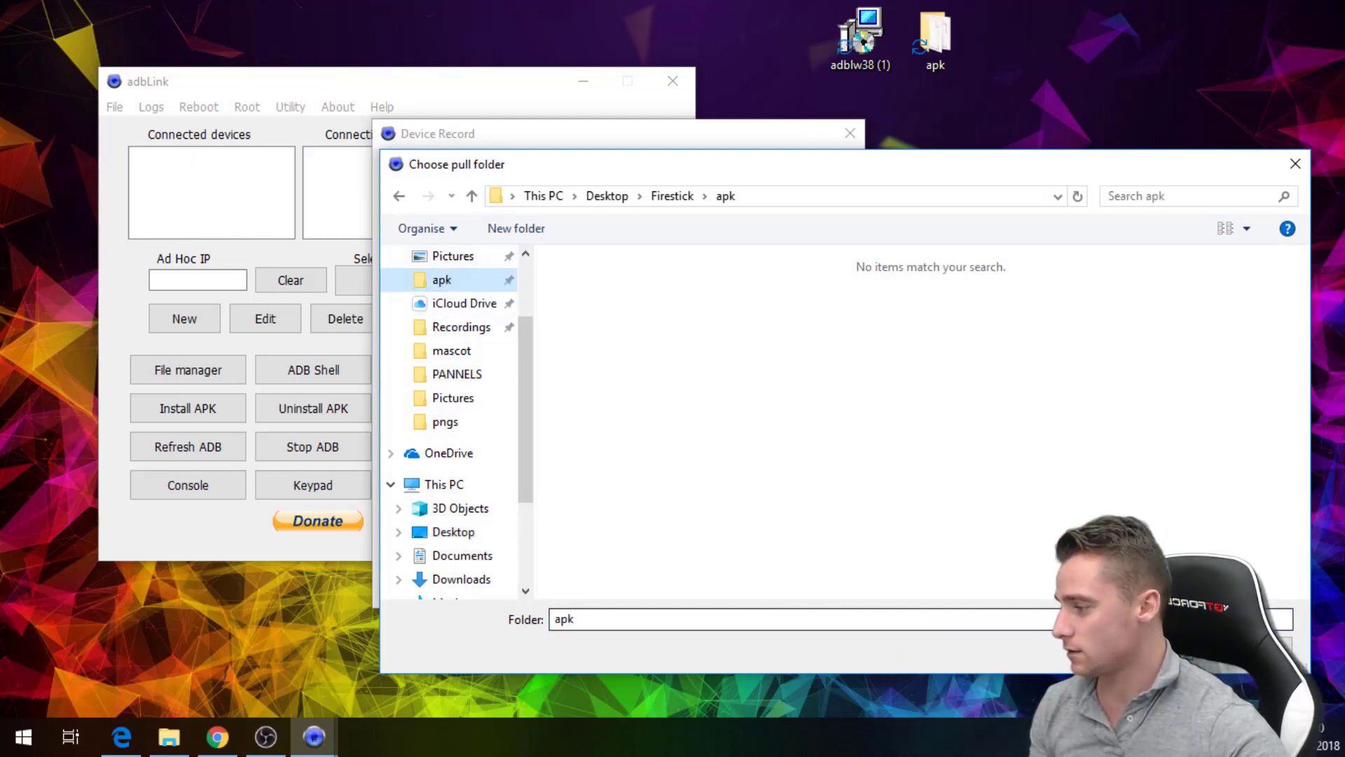
pyautogui.click(1163, 648)
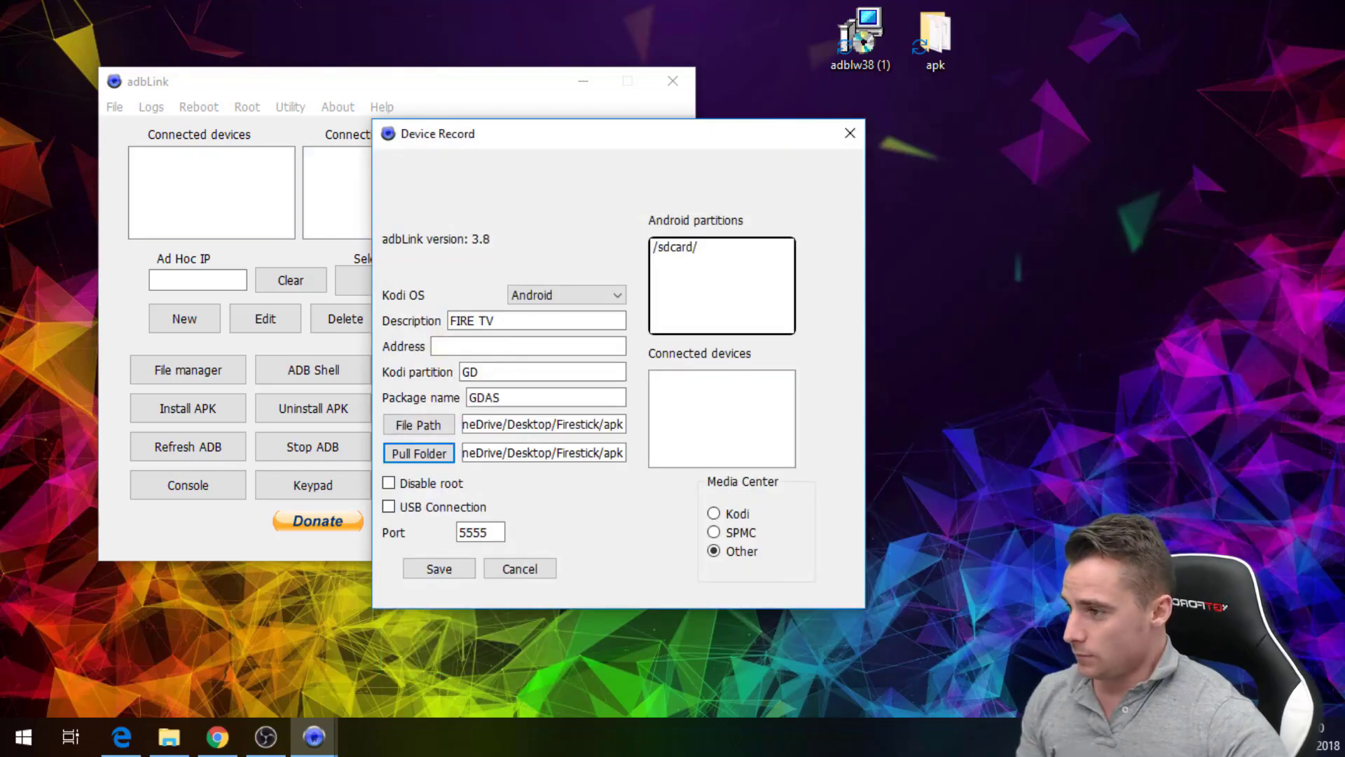
pyautogui.hotkey('alt', 'Tab')
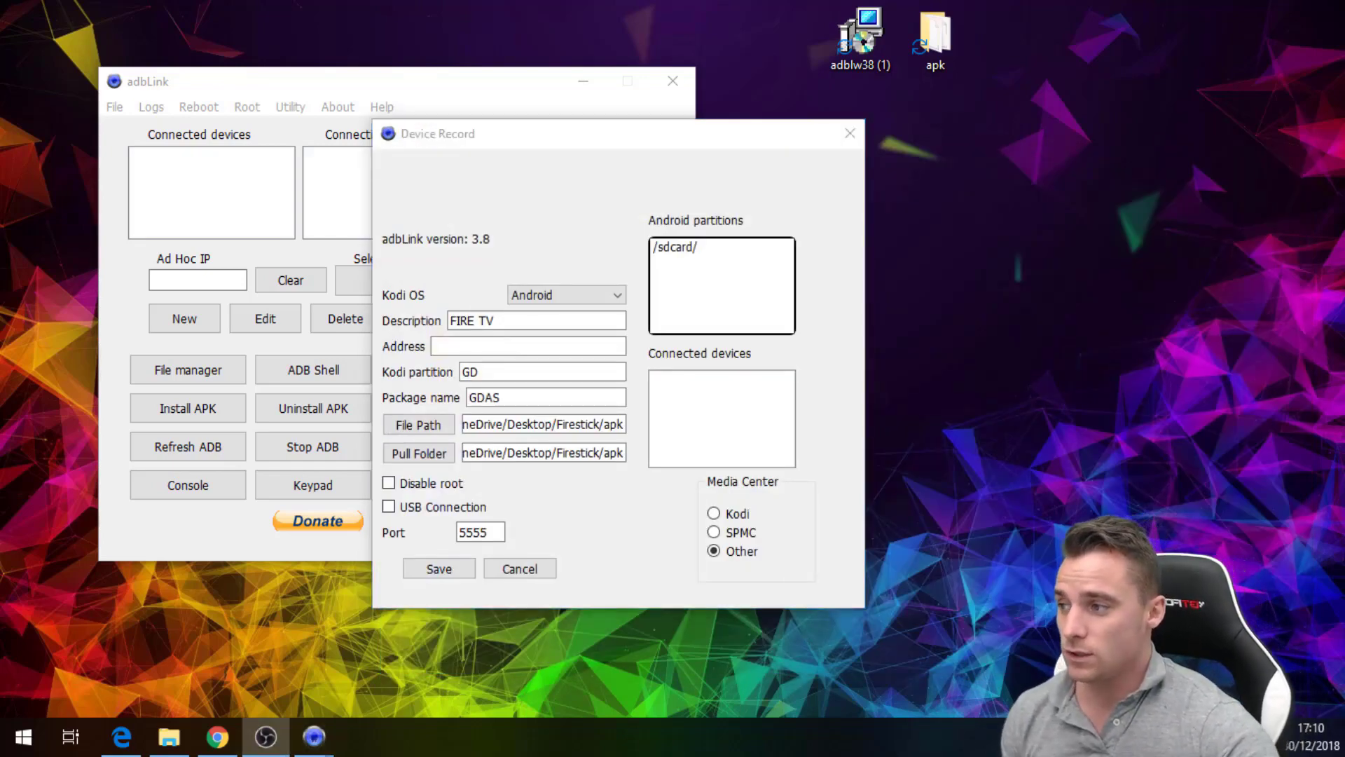
# Step: Confirm in Fire TV Developer Options that ADB debugging and unknown-source apps are on
pyautogui.click(593, 344)
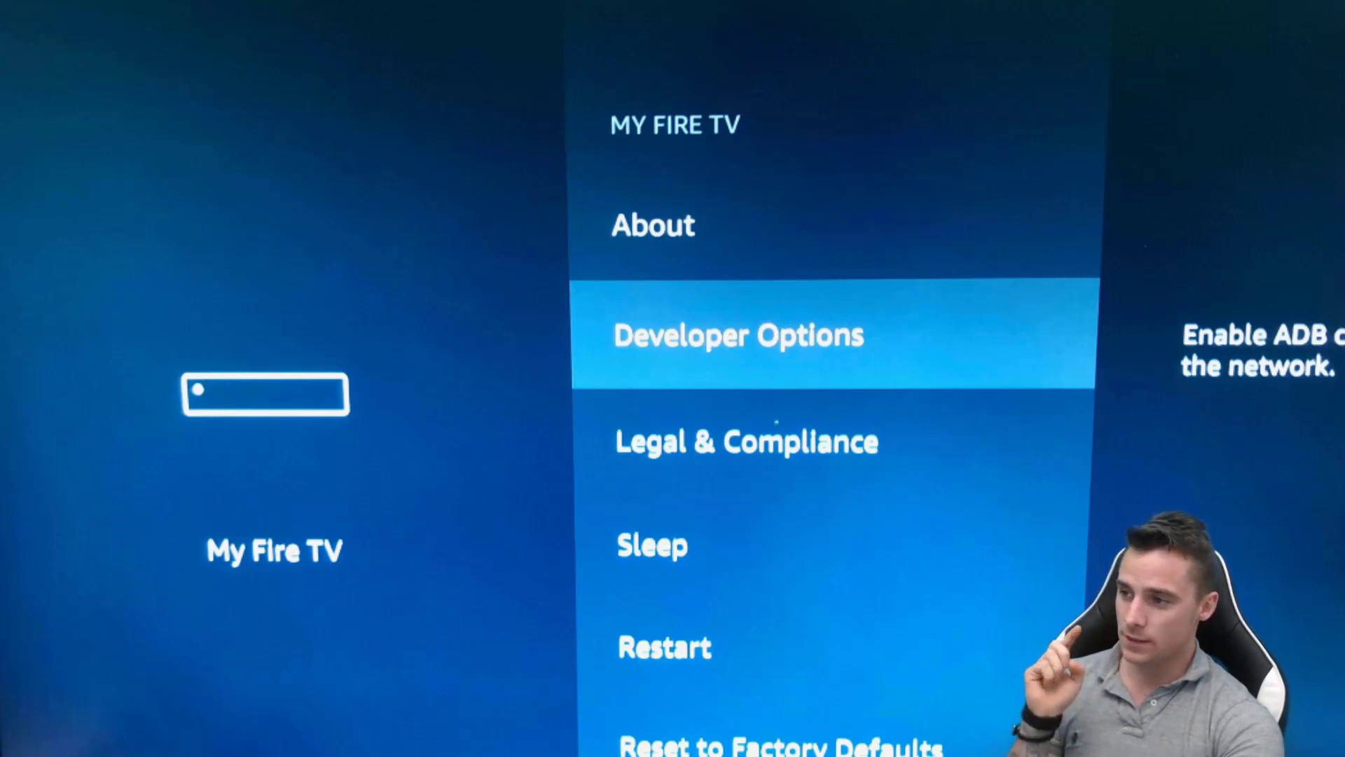
pyautogui.press('Return')
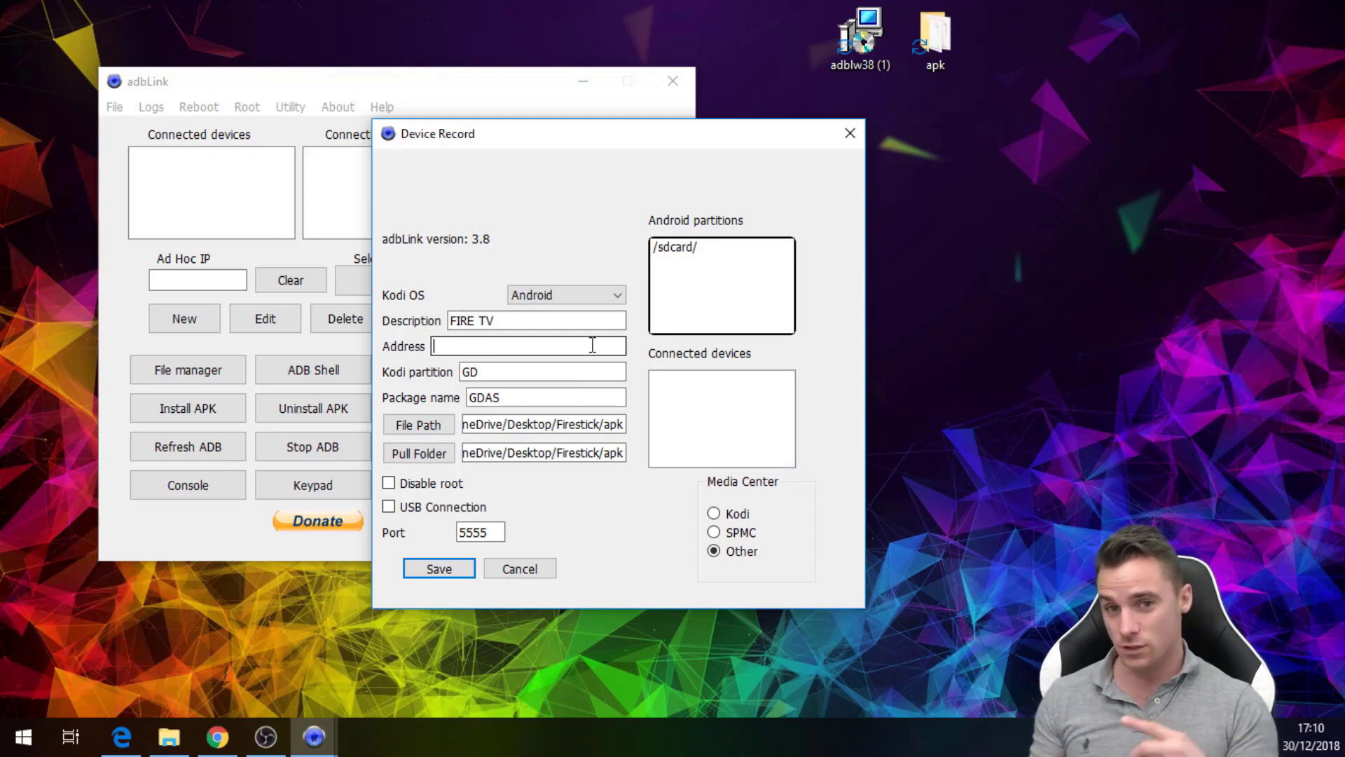
# Step: Enter address 192.168.1.43 and save the FIRE TV device record
pyautogui.write('192.')
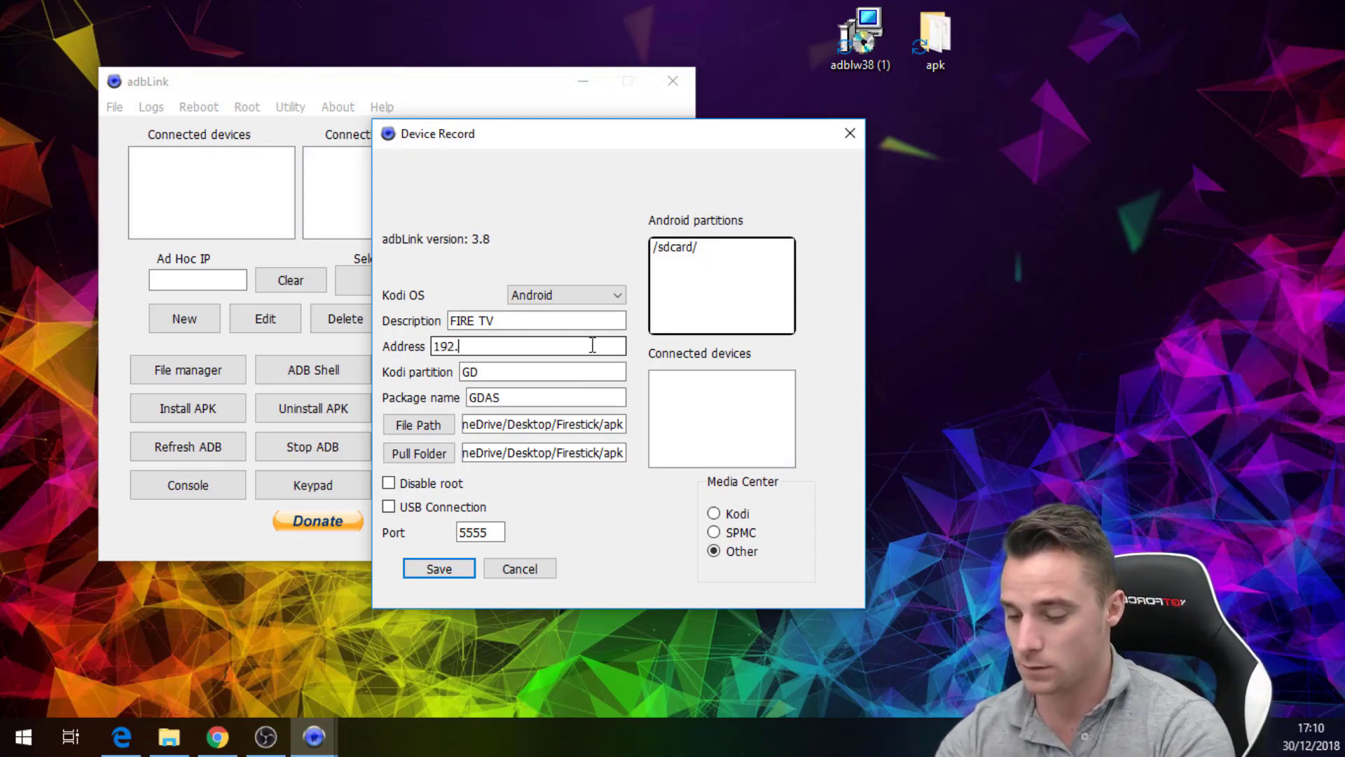
pyautogui.write('168.1.')
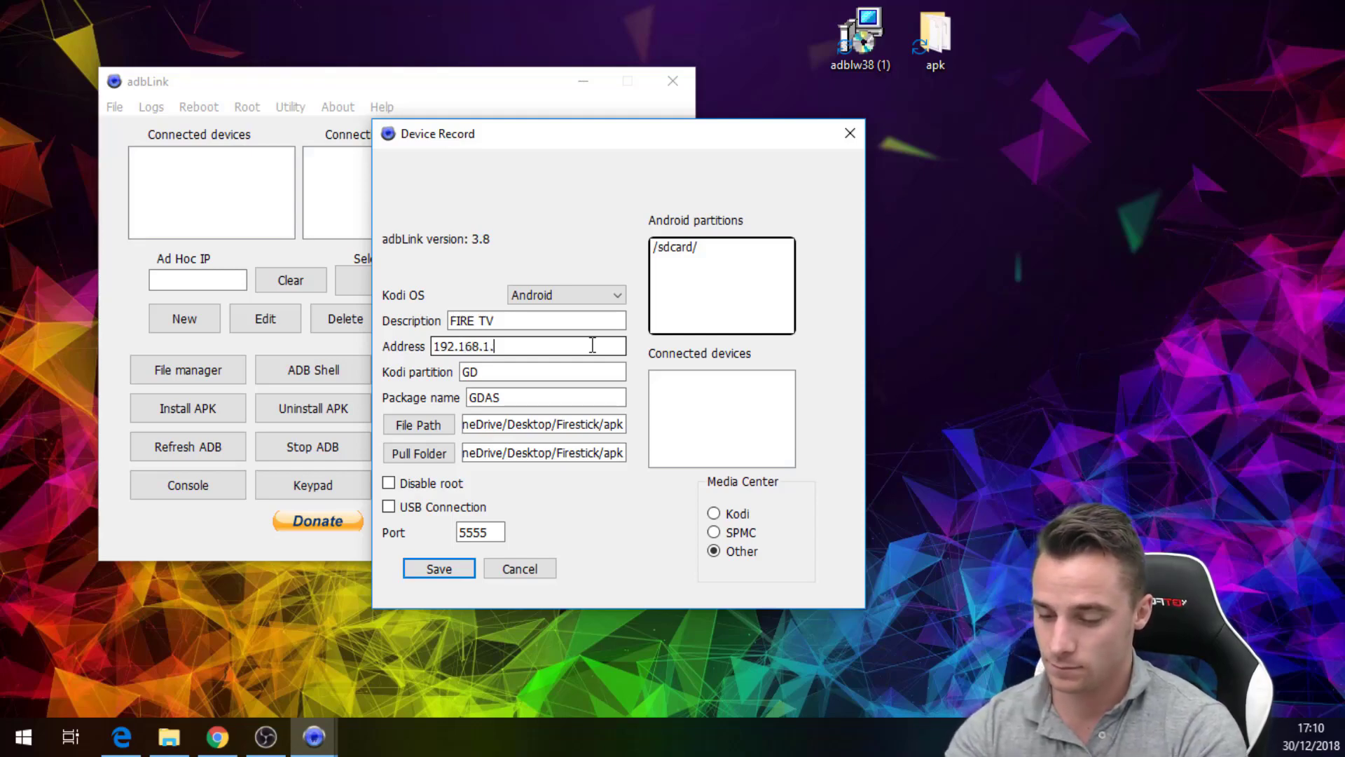
pyautogui.write('43')
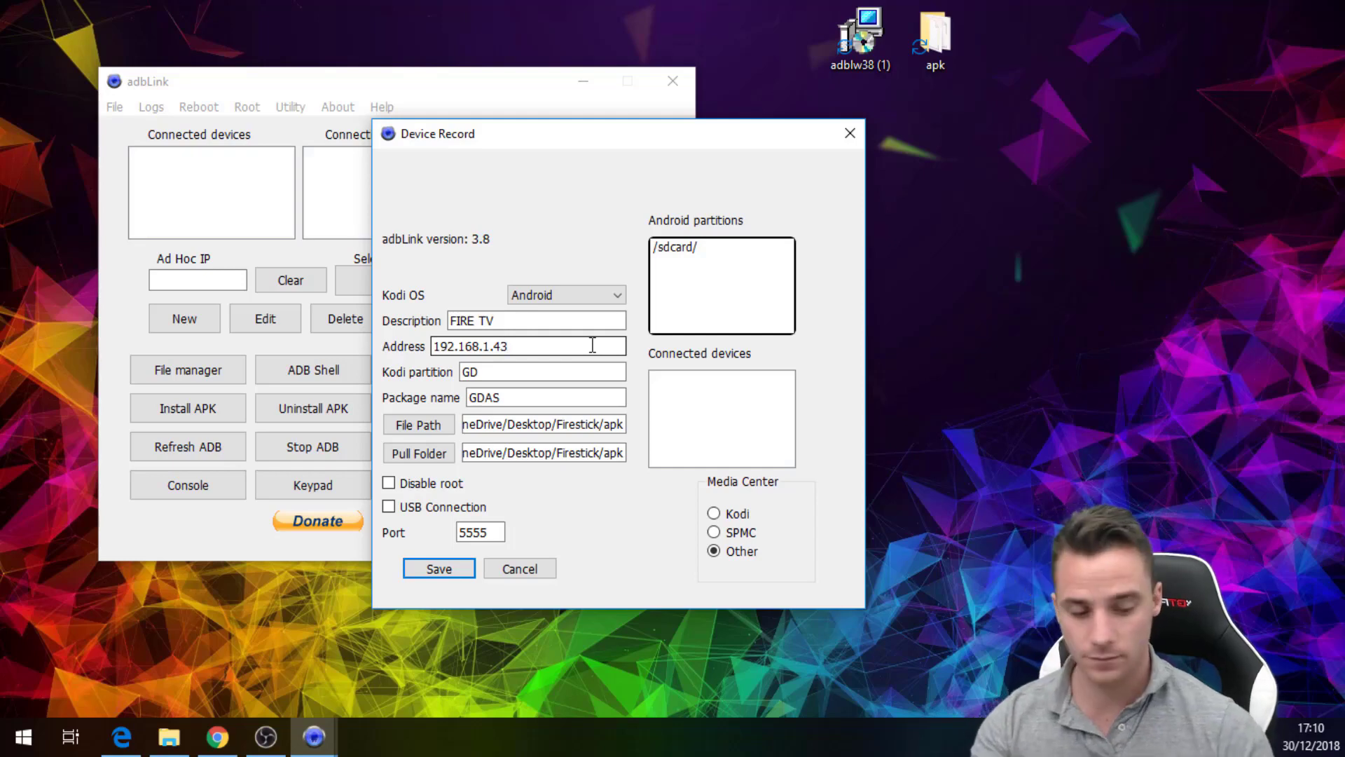
pyautogui.click(439, 569)
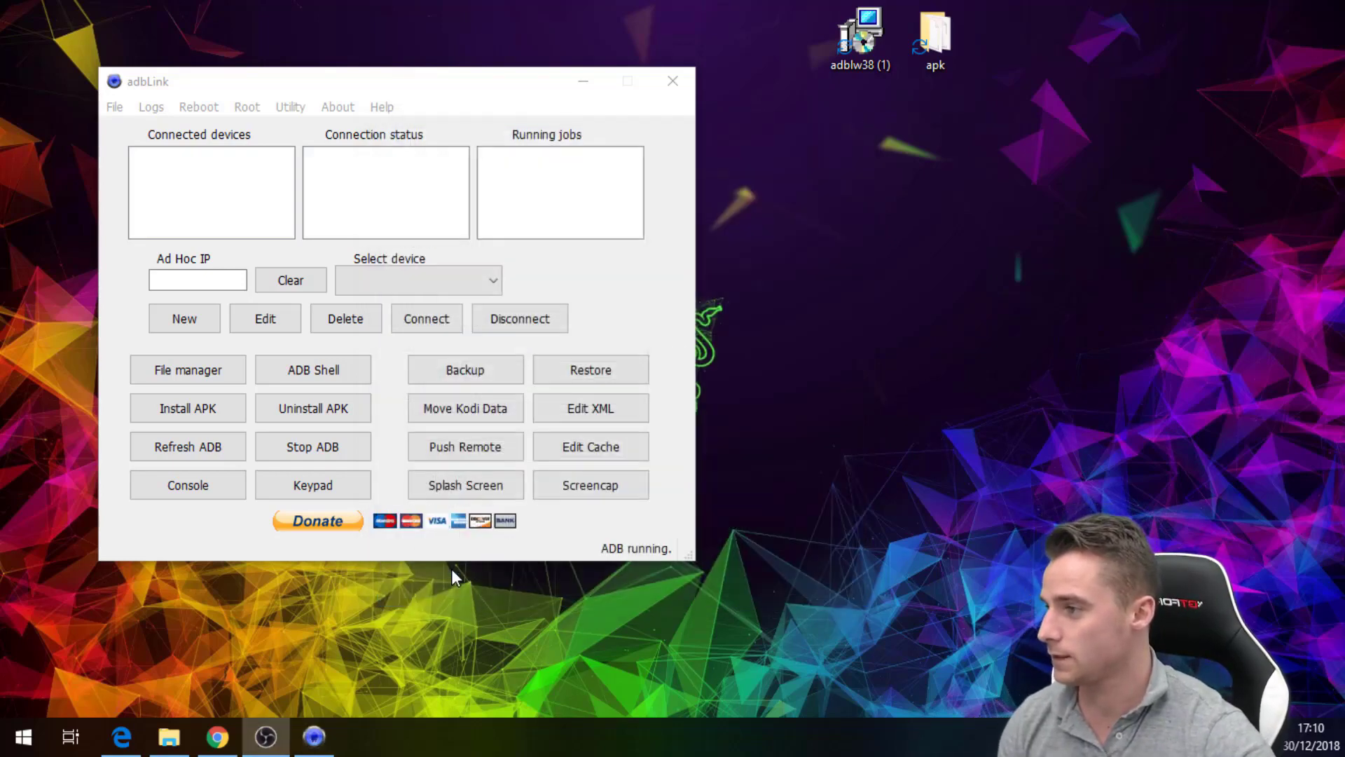
# Step: Connect adbLink to the Fire TV at 192.168.1.43:5555
pyautogui.click(440, 326)
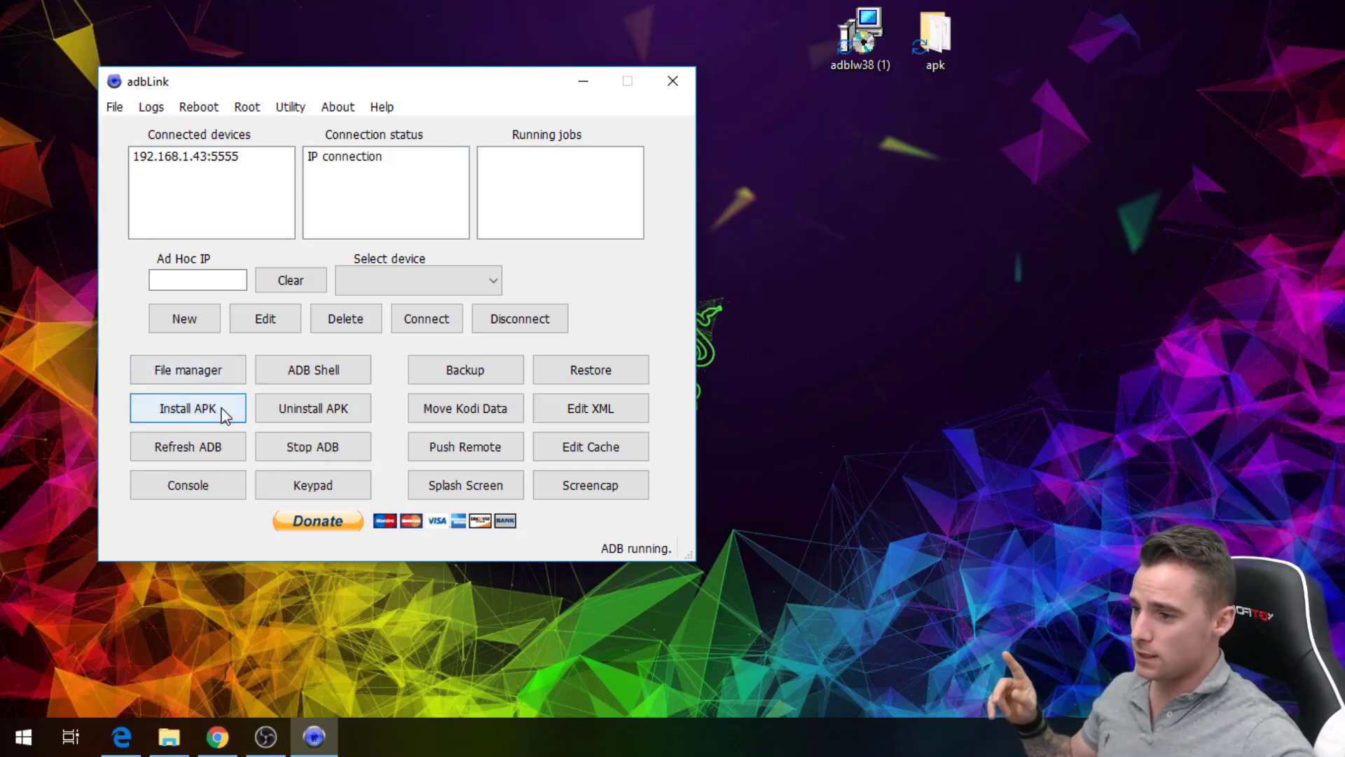
# Step: Select every APK in the Firestick apk folder and approve installing them on the Fire TV
pyautogui.click(223, 414)
pyautogui.scroll(2, 168, 242)
pyautogui.click(169, 227)
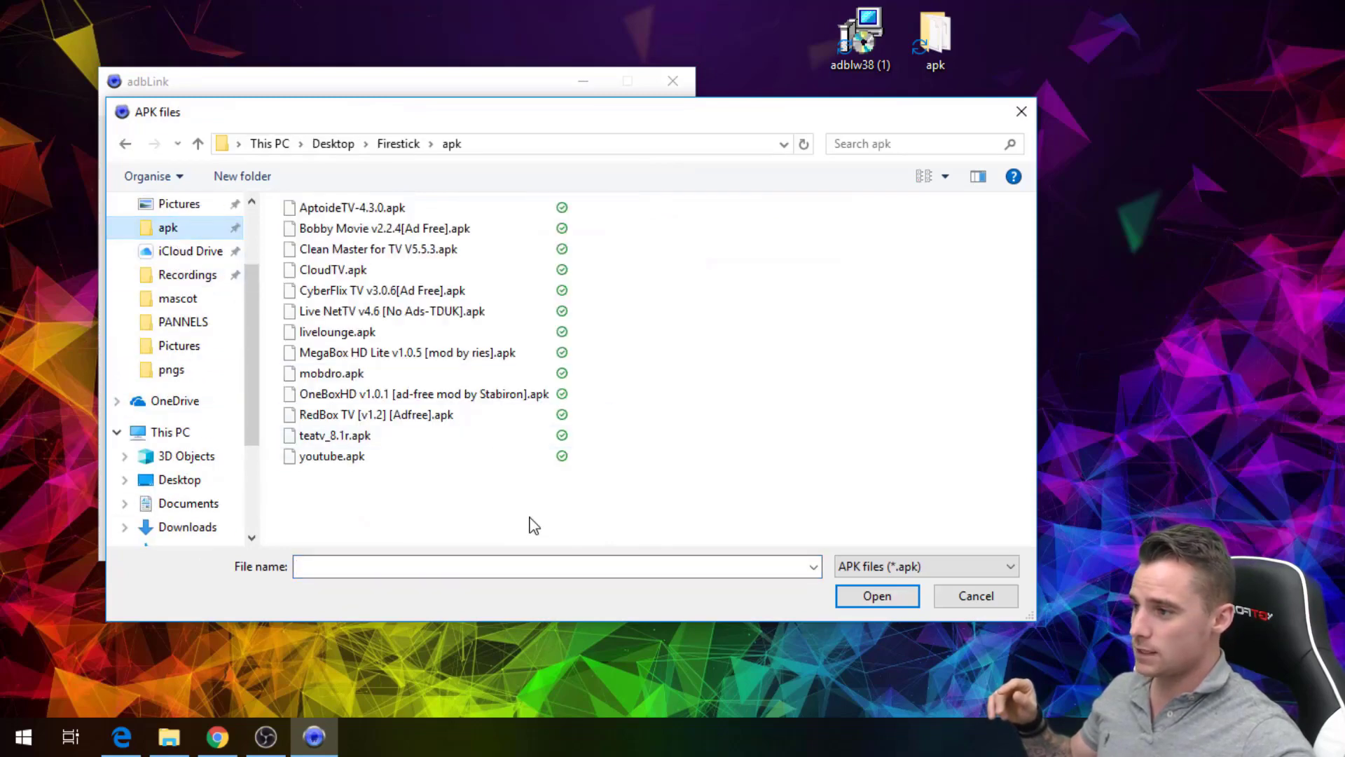
pyautogui.moveTo(529, 521); pyautogui.dragTo(295, 175)
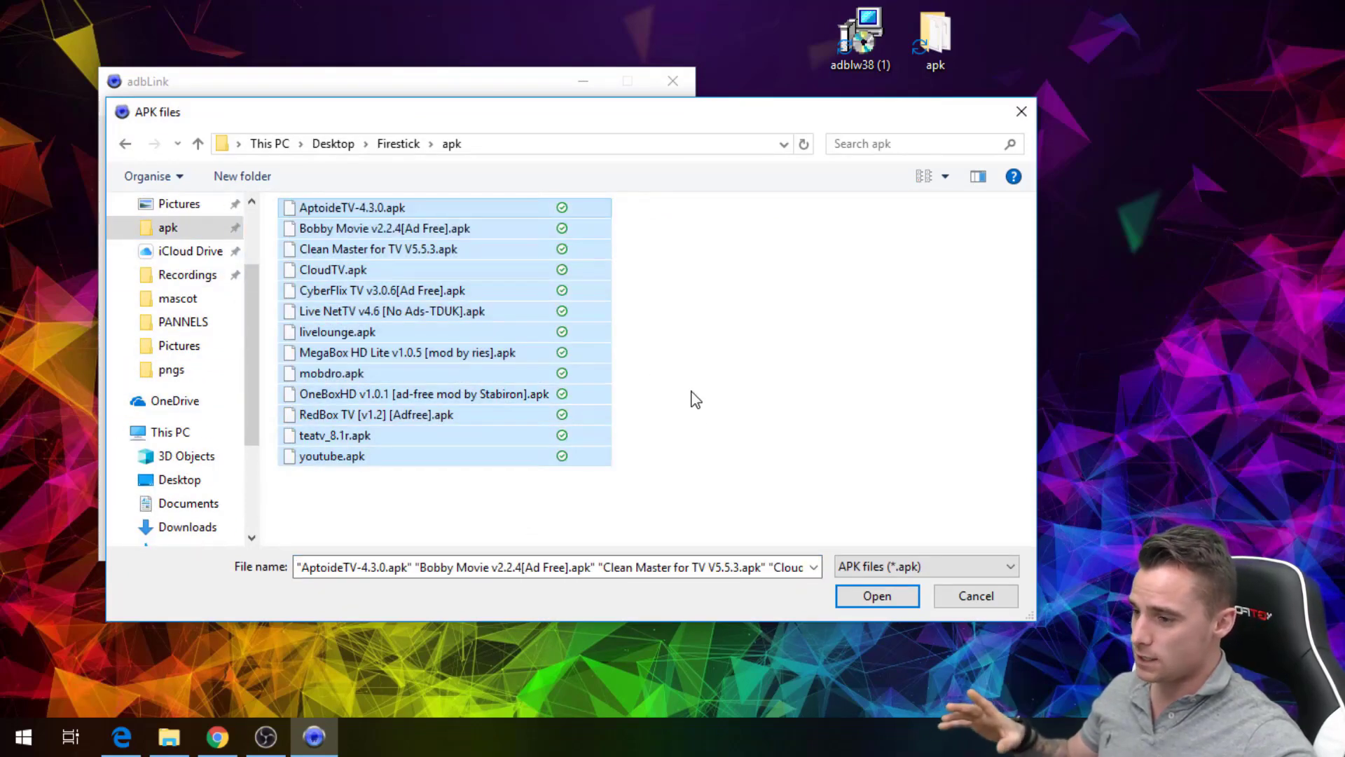
pyautogui.click(877, 596)
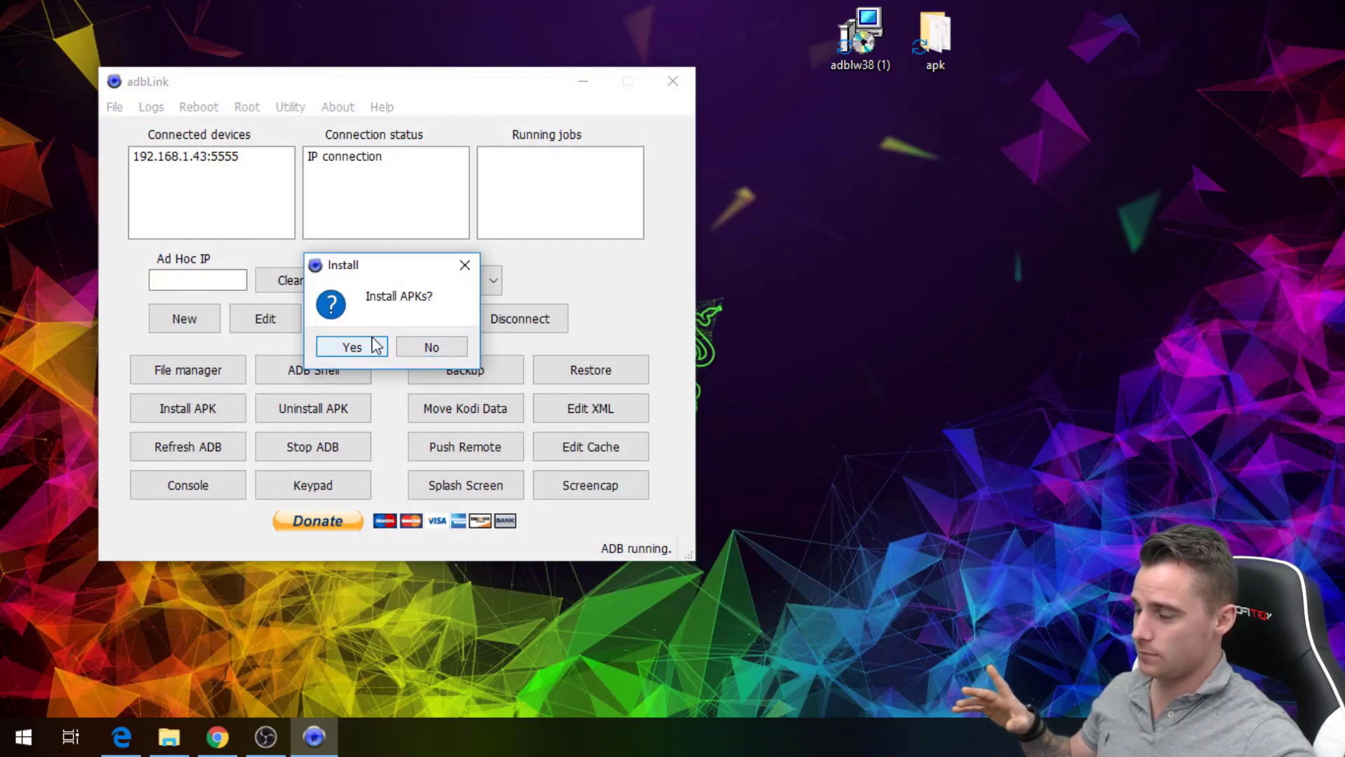
pyautogui.click(472, 264)
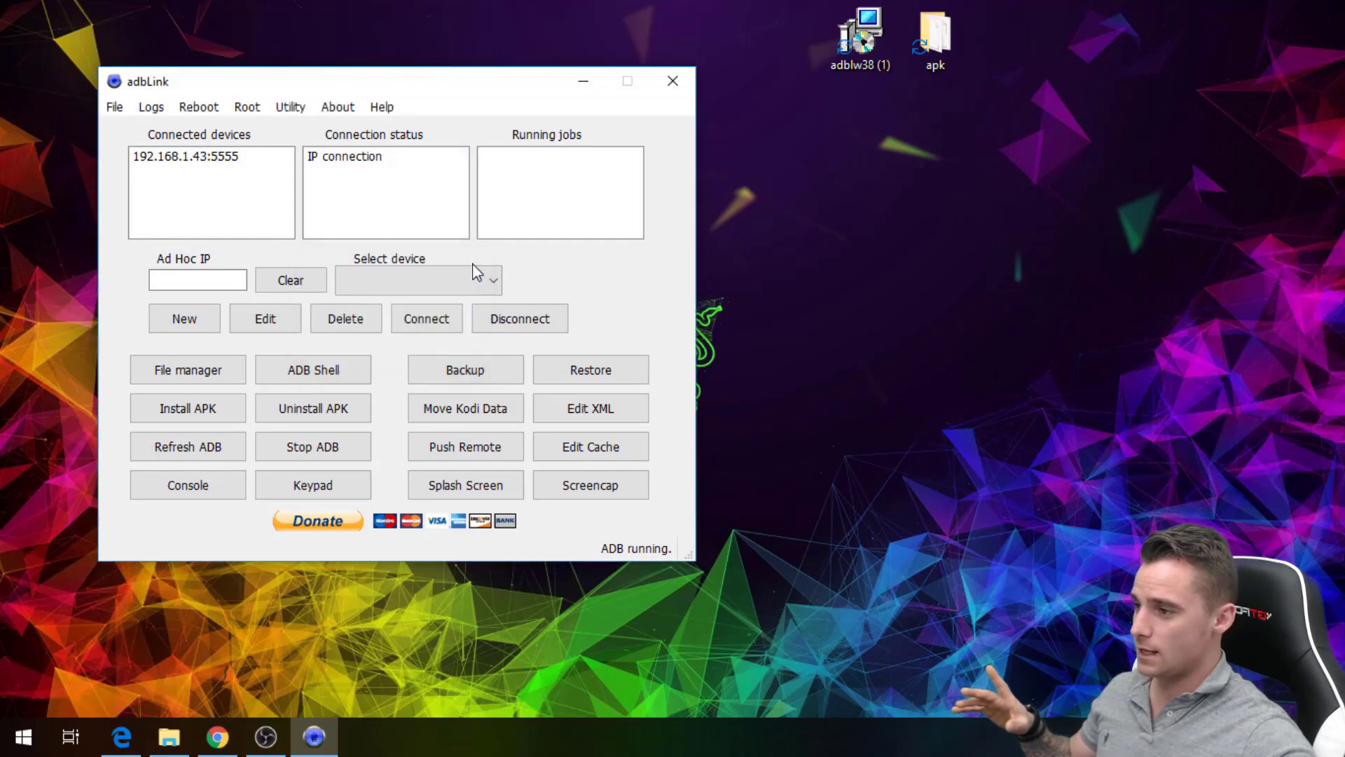